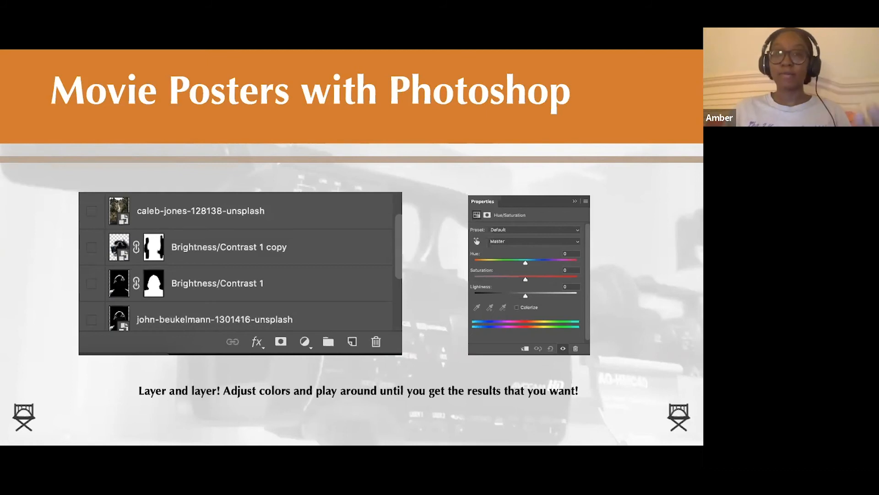
left_click(632, 199)
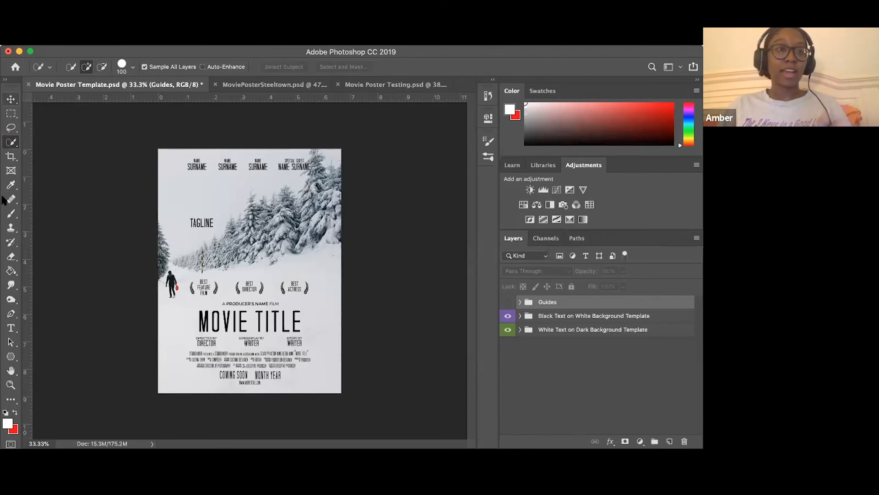
Toggle the Black Text on White Background Template group off and back on to compare both poster templates
left_click(12, 342)
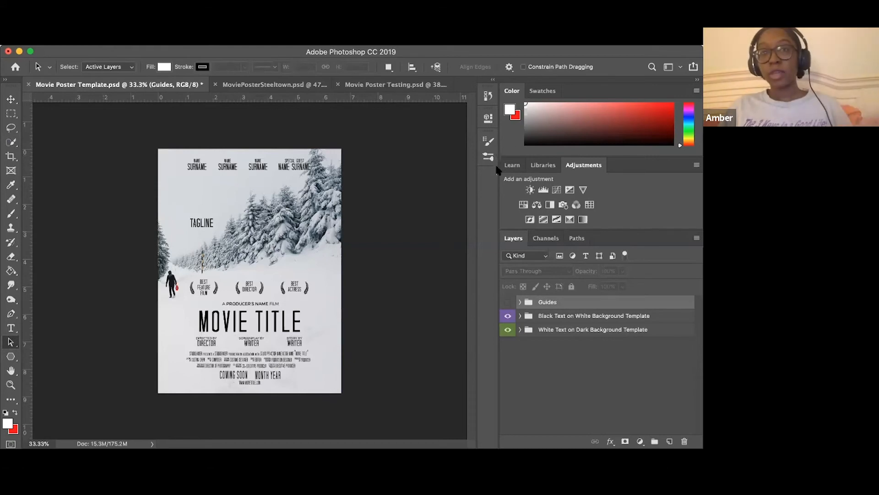
left_click(544, 349)
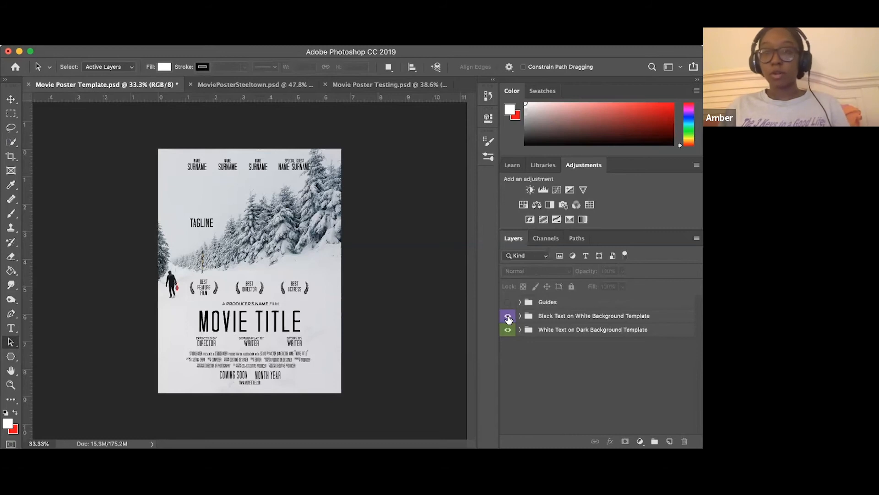
left_click(507, 317)
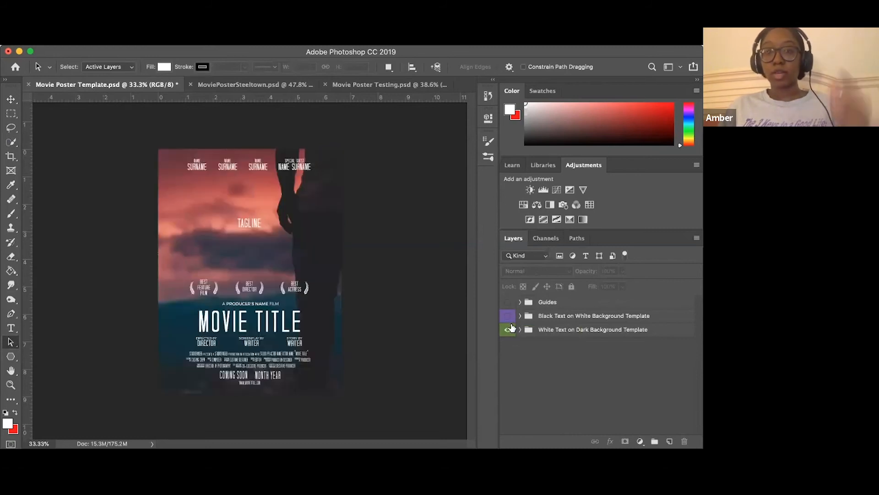
left_click(508, 318)
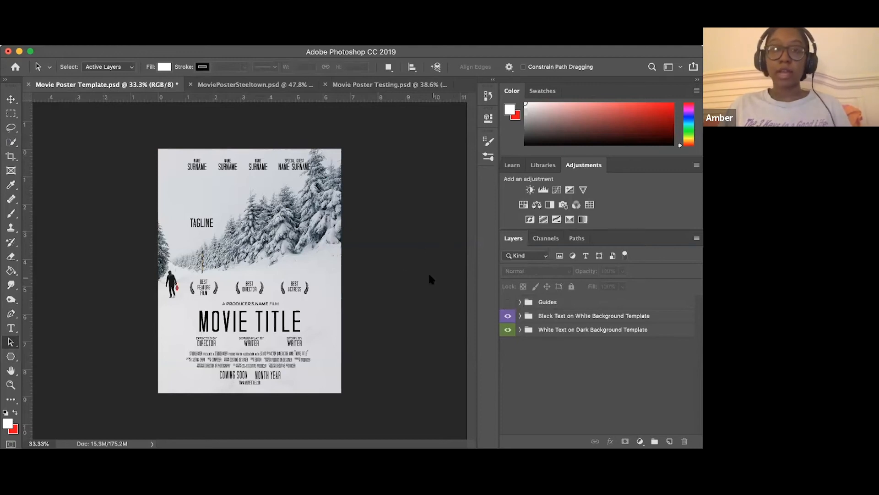
Show the Guides group and preview its Rule of Thirds, Golden Ratio and Triangle guides, leaving each hidden and the group collapsed
left_click(507, 302)
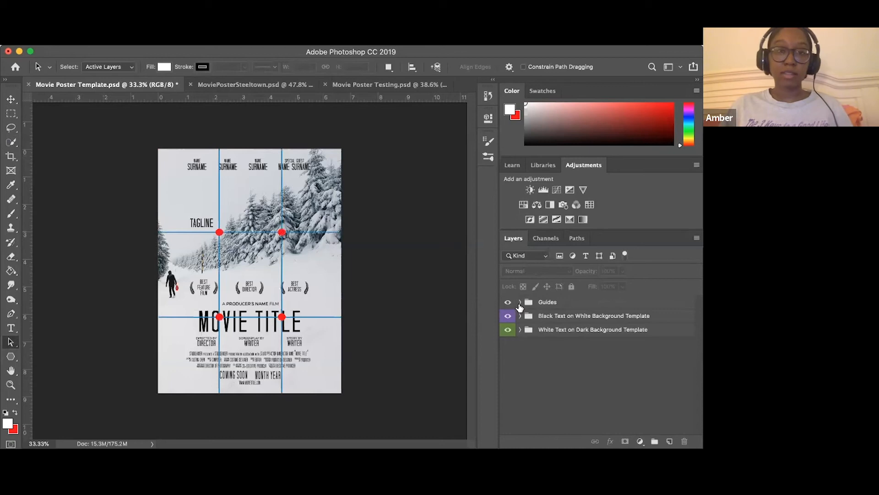
left_click(521, 306)
left_click(520, 302)
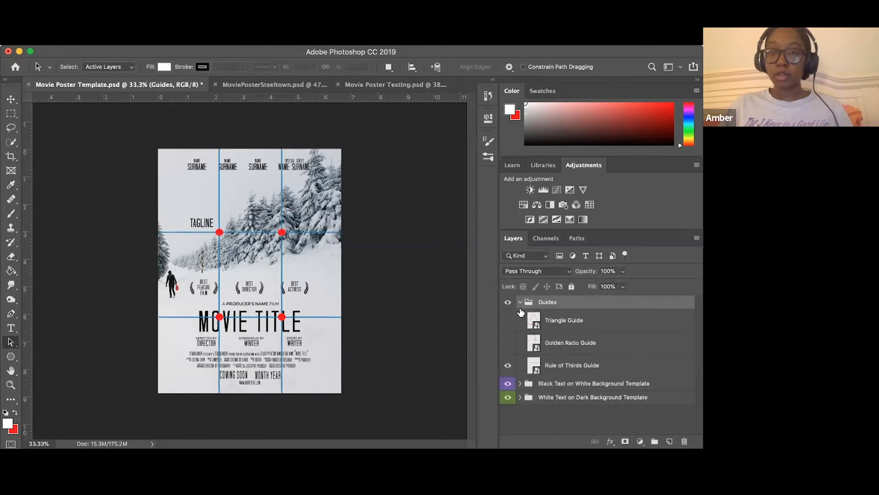
left_click(507, 365)
left_click(507, 343)
left_click(506, 342)
left_click(508, 320)
left_click(507, 320)
left_click(521, 301)
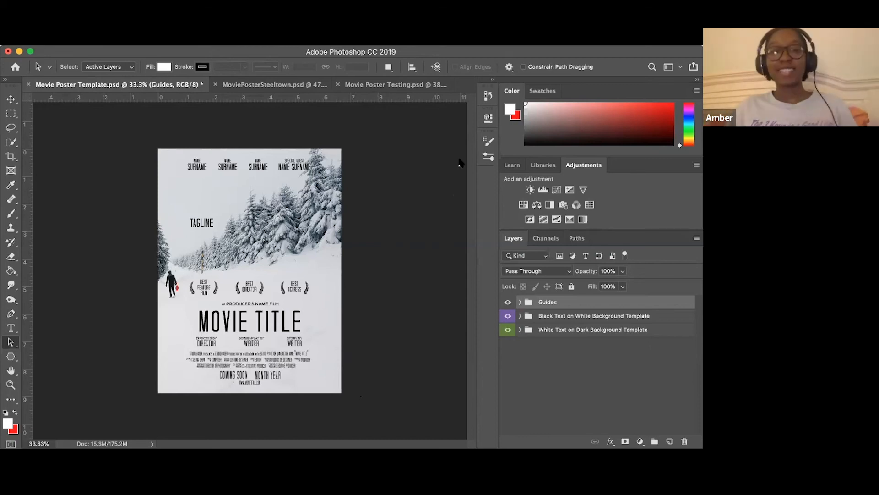
Switch to MoviePosterSteeltown.psd and show and expand the Puppeting Test Poster group
left_click(256, 88)
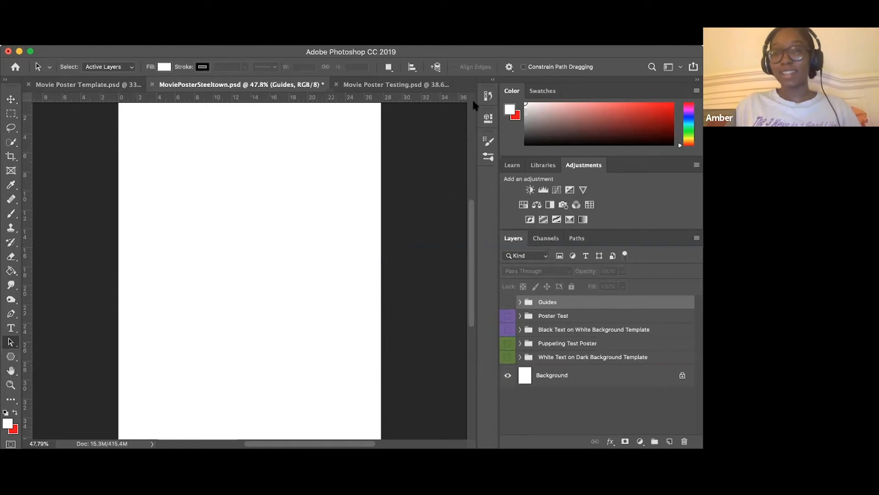
left_click(508, 344)
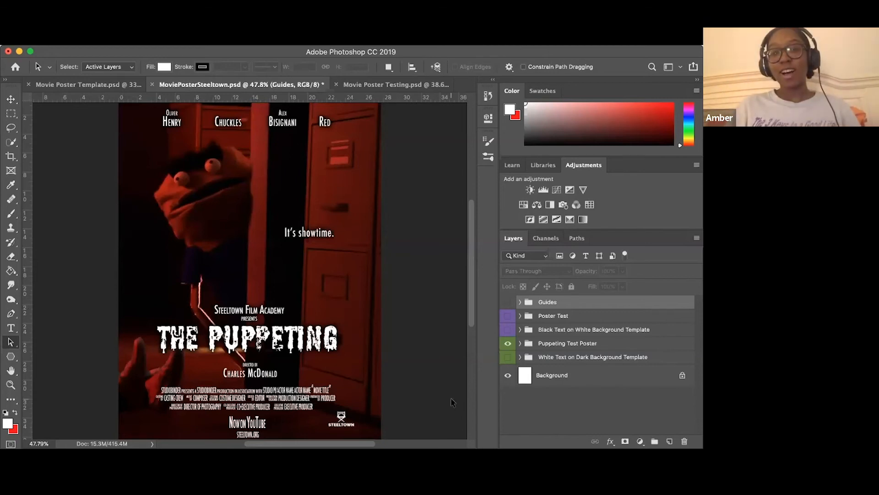
left_click(520, 343)
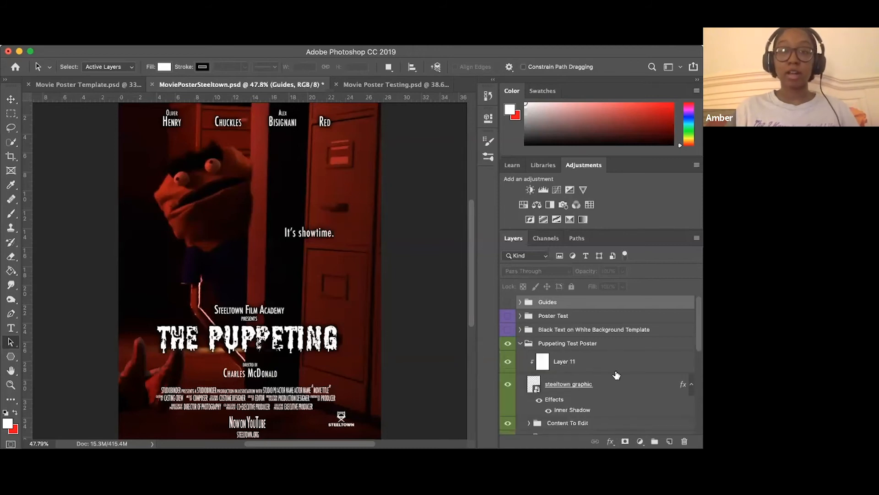
Look through the layers inside the Puppeting Test Poster group
scroll(616, 374, "down", 10)
scroll(633, 365, "up", 10)
scroll(633, 364, "down", 1)
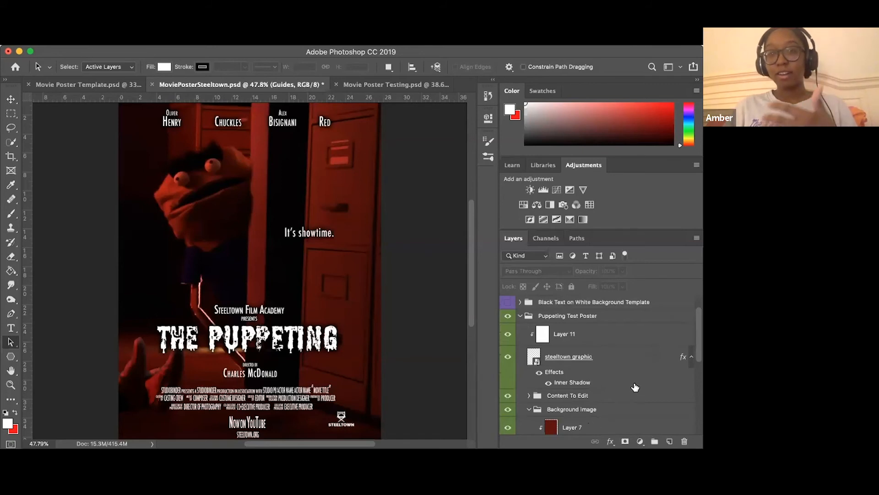
scroll(634, 390, "up", 2)
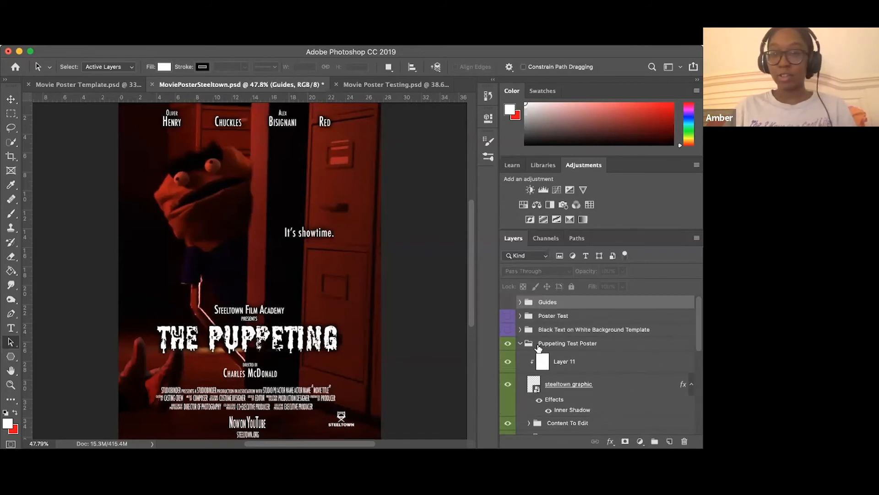
scroll(604, 391, "down", 3)
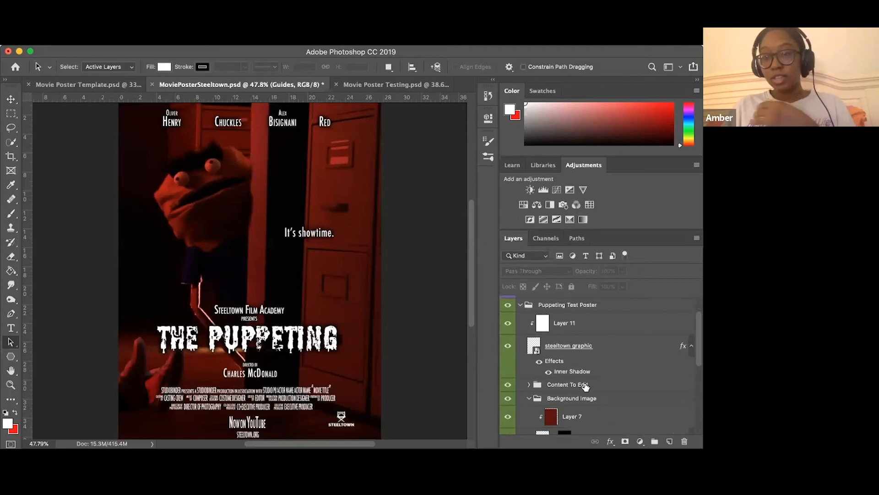
scroll(586, 387, "down", 5)
scroll(558, 390, "up", 10)
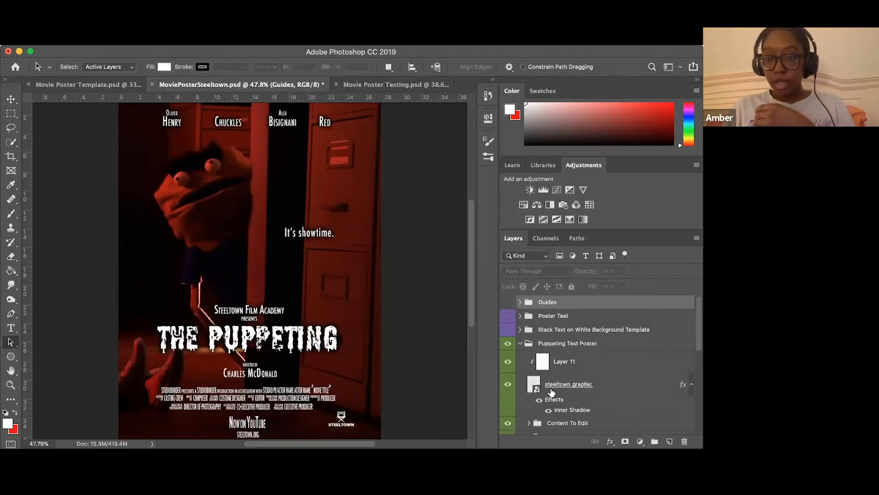
Hide Layer 11, the steeltown graphic and the Content To Edit group to view the Puppeting poster's background image alone
left_click(508, 362)
left_click(508, 384)
scroll(510, 426, "down", 2)
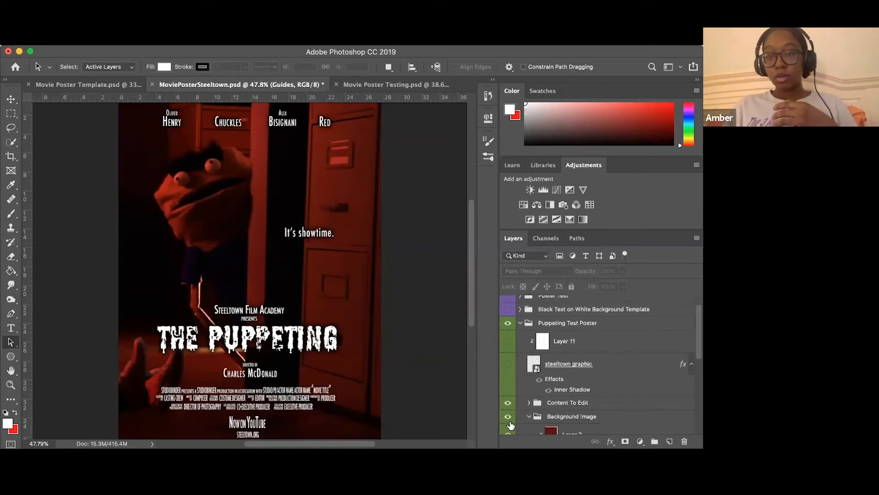
scroll(511, 425, "down", 3)
left_click(508, 381)
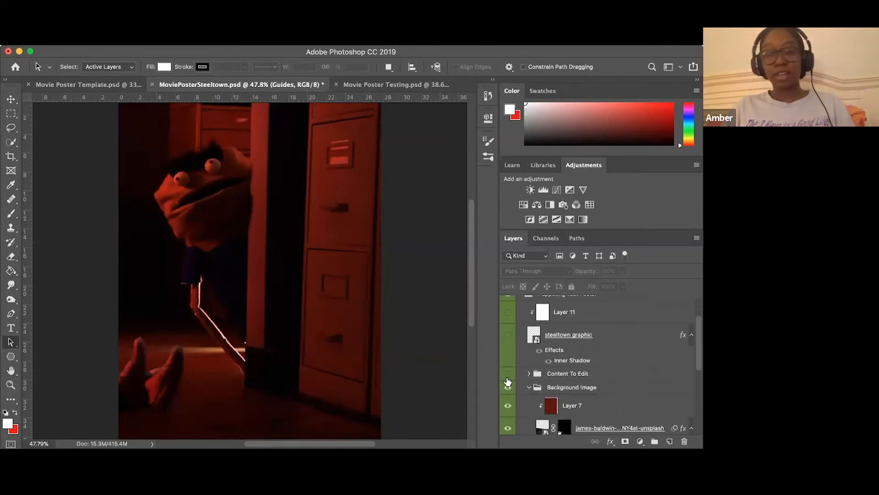
left_click(507, 380)
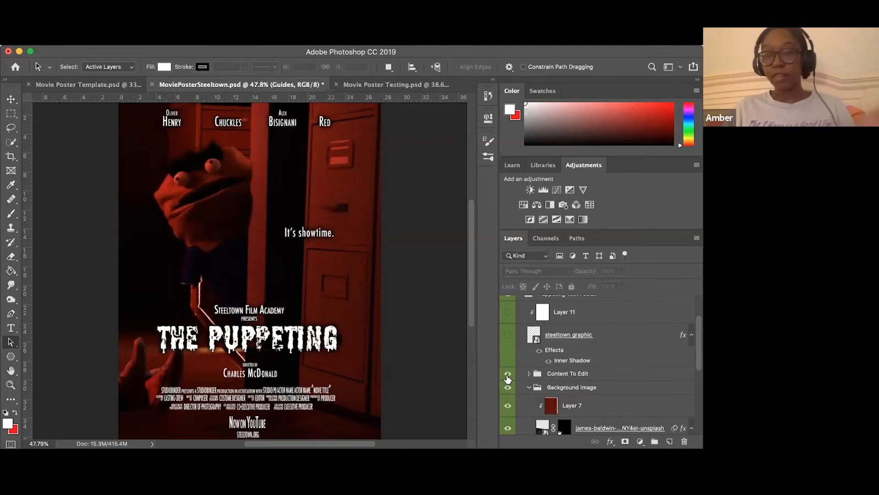
left_click(507, 375)
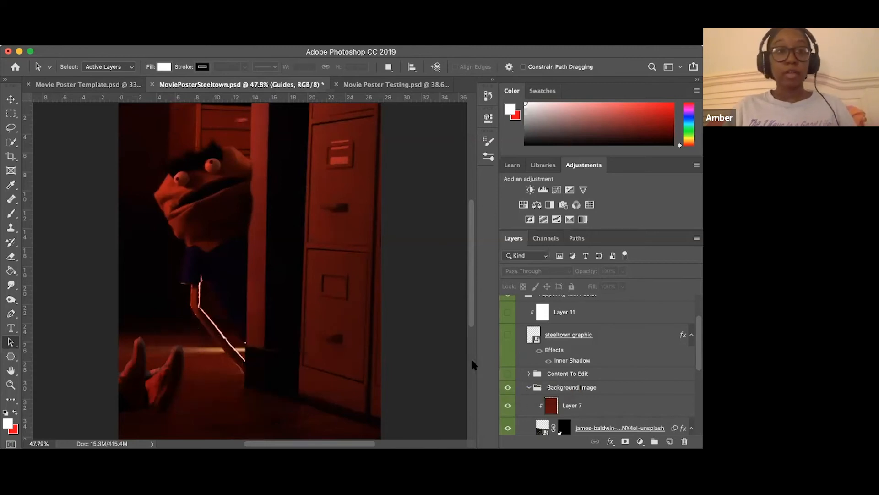
Hide the red Layer 7 clipped to the shoes photo in the Background Image group to view the shoes' original color
scroll(593, 394, "down", 2)
scroll(593, 394, "down", 1)
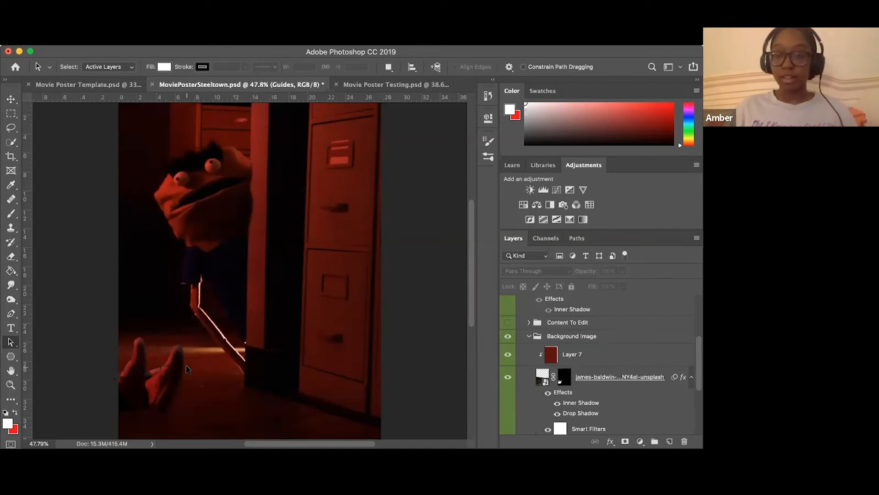
scroll(635, 376, "down", 1)
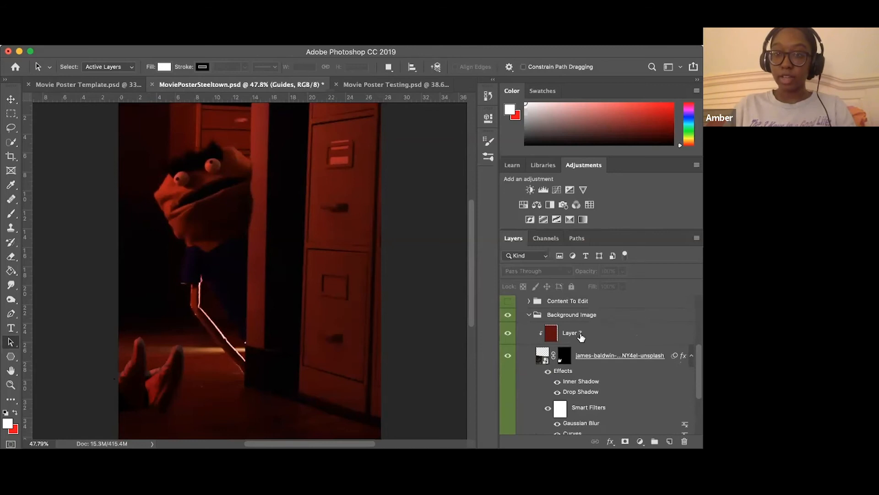
left_click(580, 337)
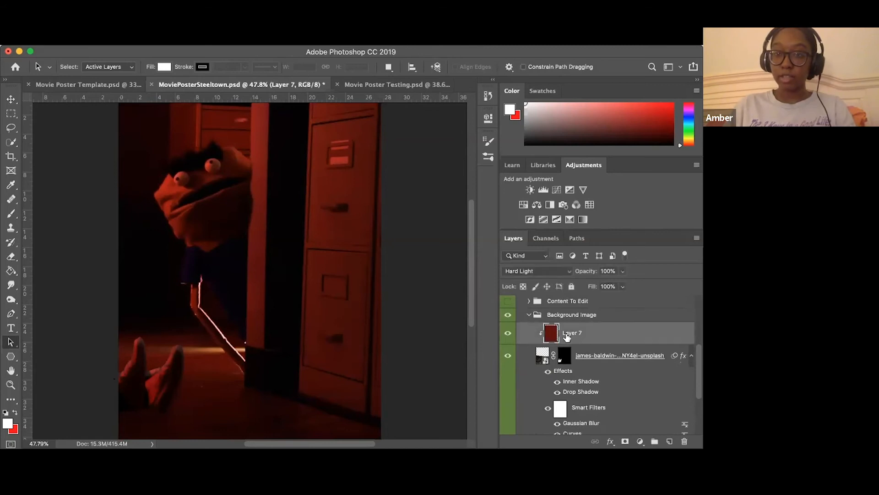
left_click(508, 337)
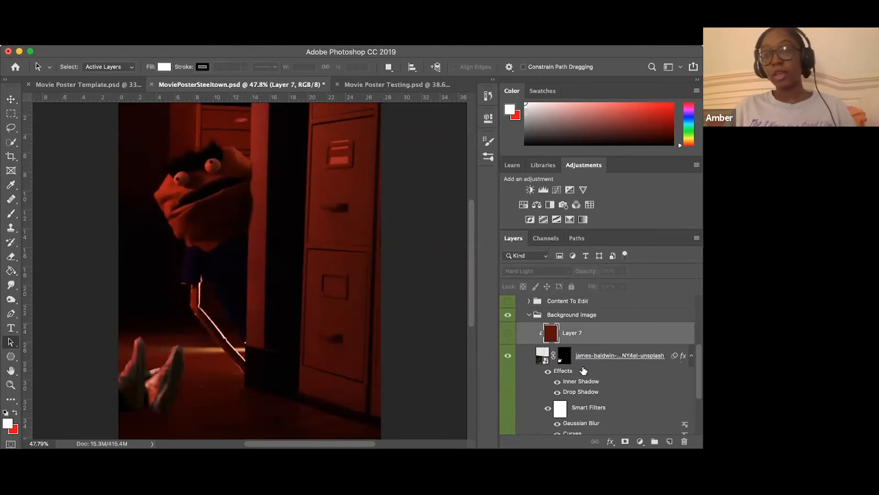
Open the shoes photo's smart object to view the source picture and activate the Quick Selection tool
double_click(542, 359)
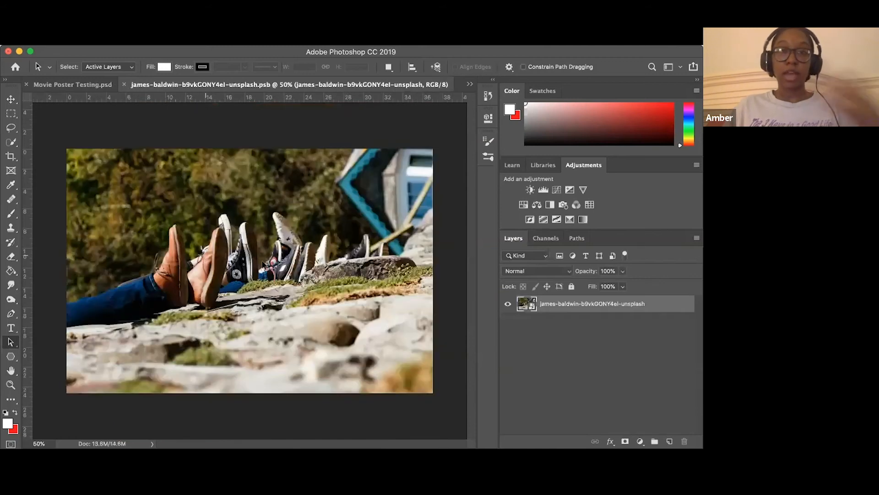
left_click(11, 142)
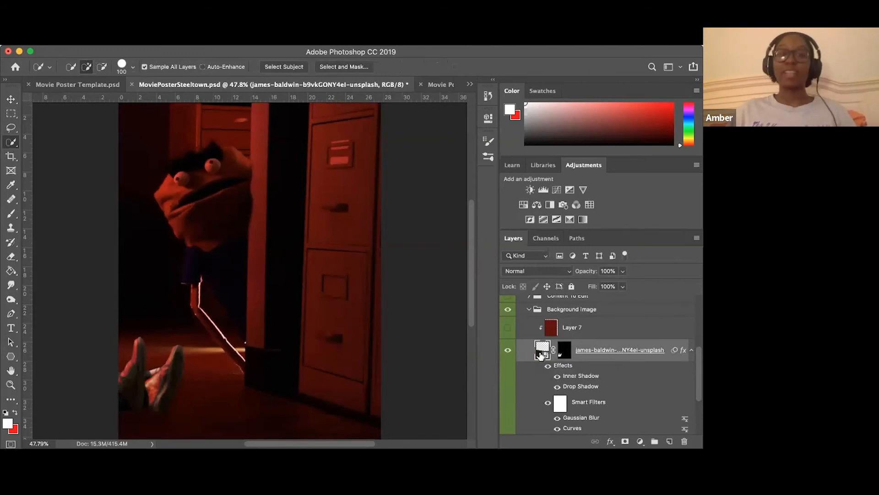
Restore the visibility of the Puppeting poster's red overlay, steeltown graphic, Layer 11 and Content To Edit group, and collapse the poster group
scroll(511, 359, "down", 2)
scroll(512, 360, "up", 2)
scroll(511, 375, "down", 4)
scroll(508, 403, "up", 7)
left_click(508, 352)
left_click(508, 329)
scroll(528, 360, "up", 2)
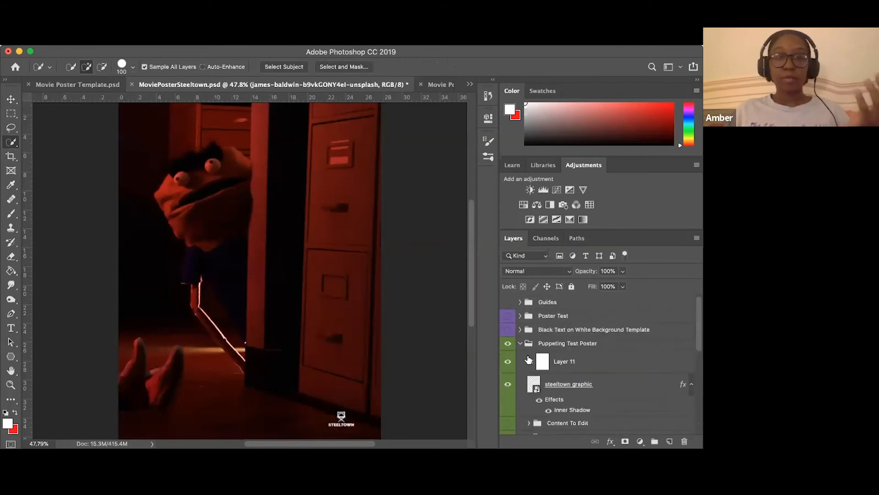
left_click(508, 422)
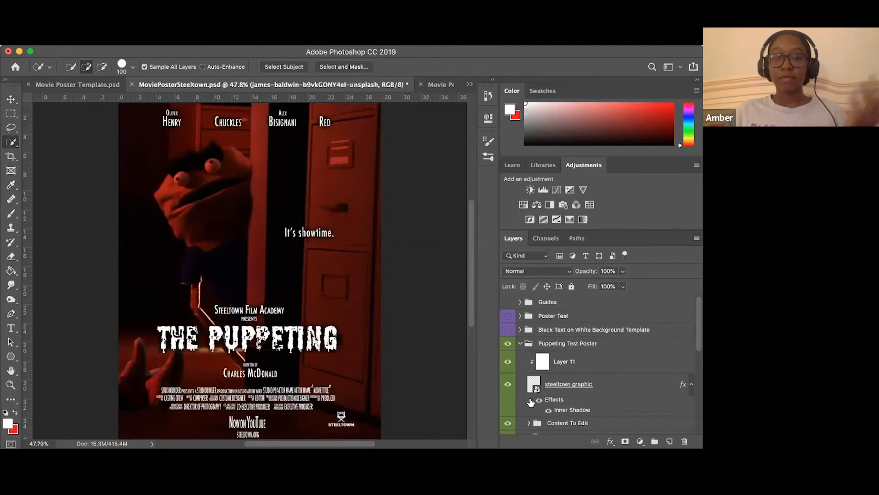
left_click(521, 344)
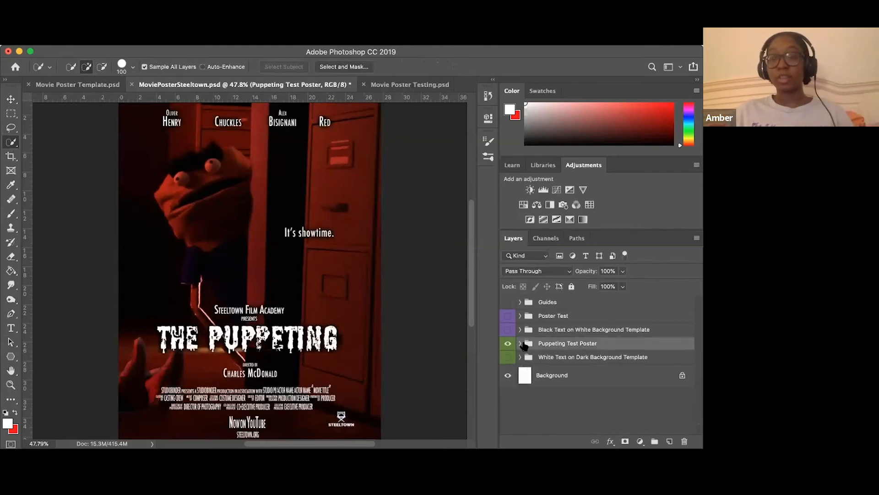
Hide the Puppeting Test Poster group, show the Poster Test group and expand it to look through its layers
left_click(507, 343)
left_click(508, 319)
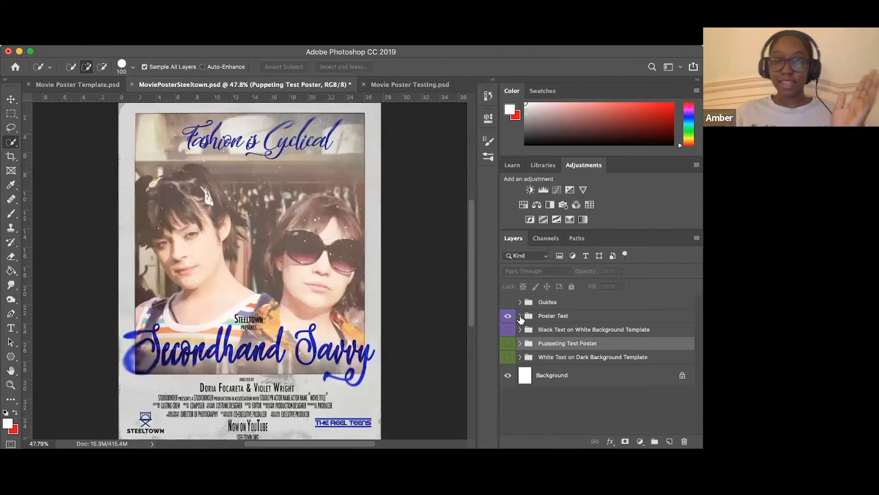
left_click(520, 316)
scroll(608, 385, "down", 5)
scroll(608, 385, "up", 4)
scroll(608, 384, "up", 2)
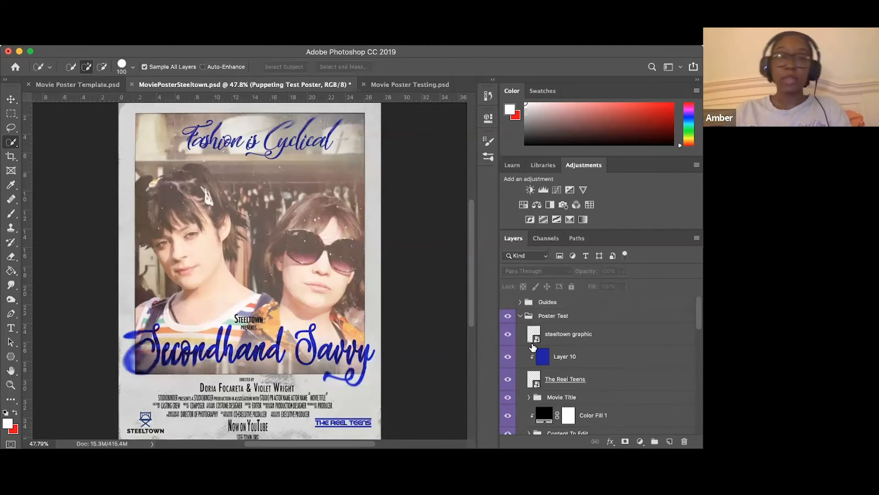
Hide the steeltown graphic, Layer 10, The Reel Teens layer and the Movie Title group in the Poster Test group
left_click(508, 333)
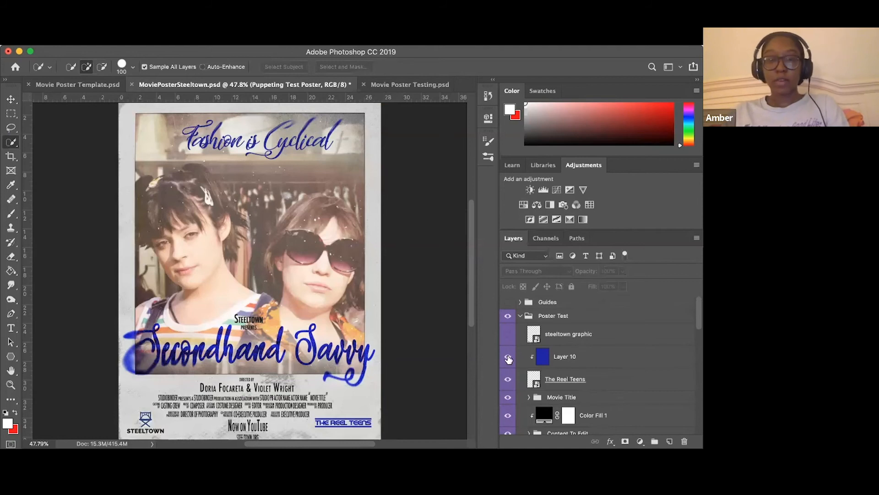
left_click(508, 356)
left_click(507, 379)
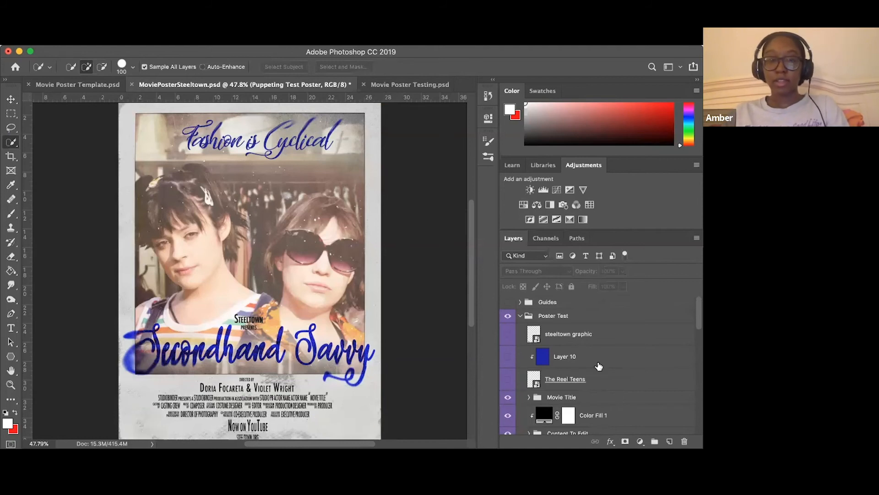
scroll(598, 366, "down", 3)
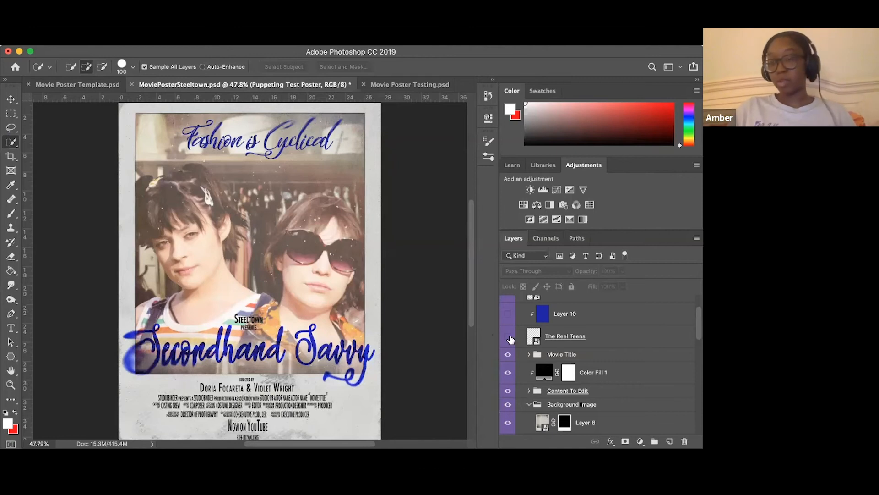
left_click_drag(507, 331, 508, 357)
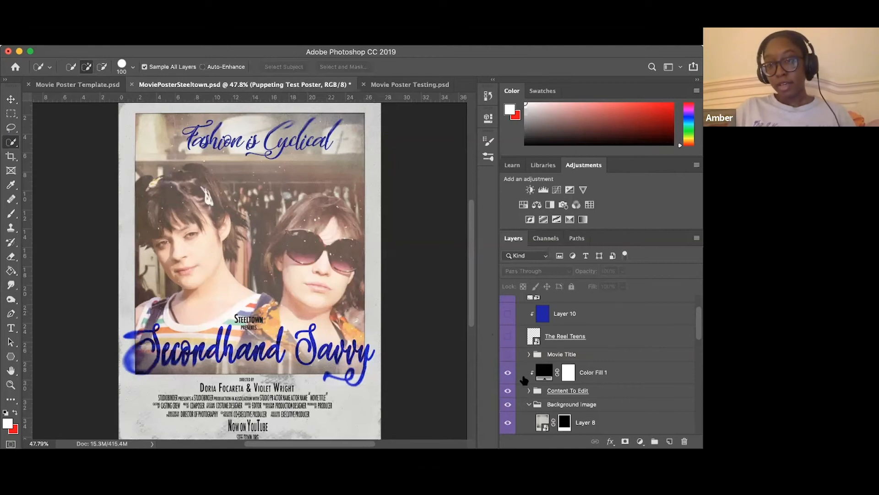
Toggle Color Fill 1 to compare the credit text colors, and hide both it and the Content To Edit group
scroll(525, 380, "down", 2)
scroll(524, 380, "down", 1)
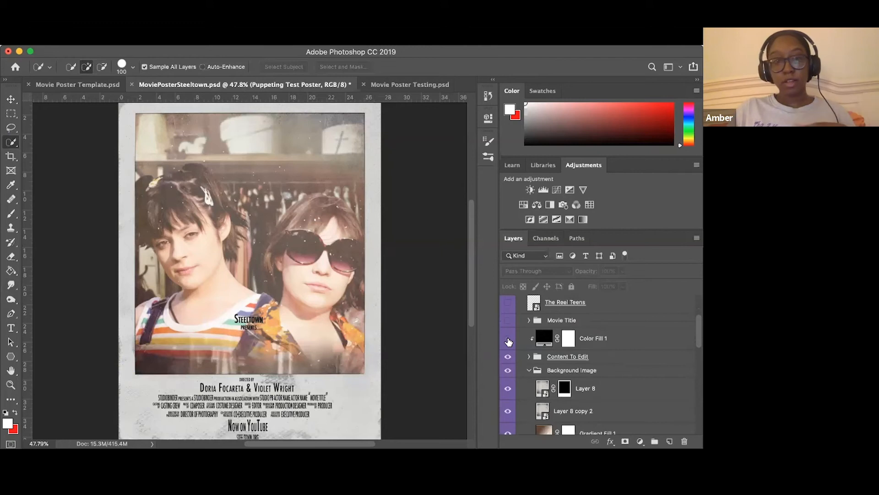
left_click(508, 339)
left_click(508, 339)
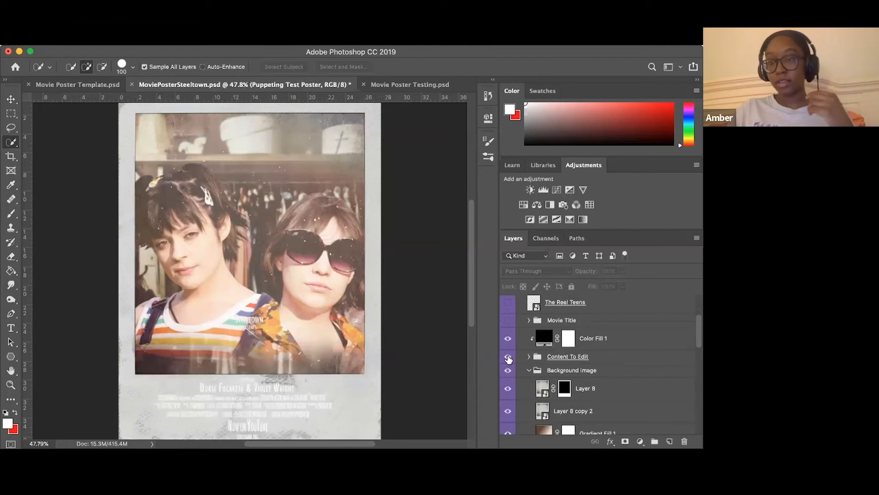
left_click(507, 339)
left_click(507, 357)
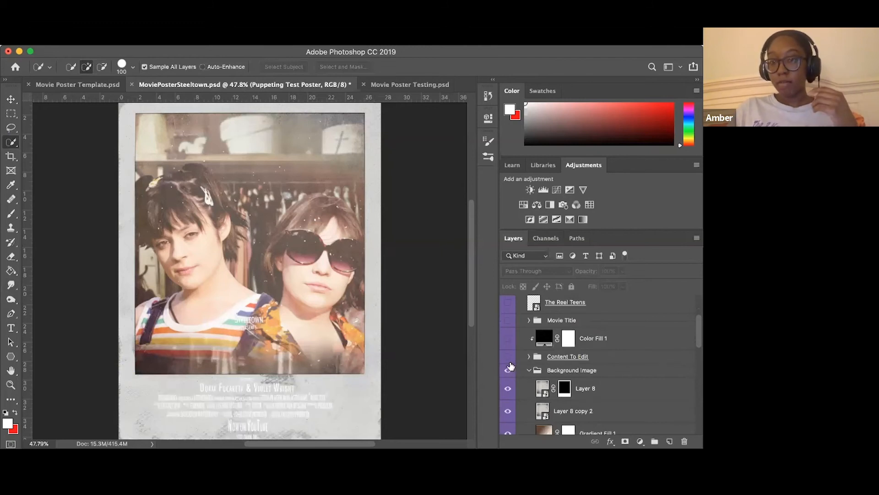
Hide Layer 8 and Layer 8 copy 2 in the Background Image group to view the poster without its paper frame
scroll(512, 368, "down", 2)
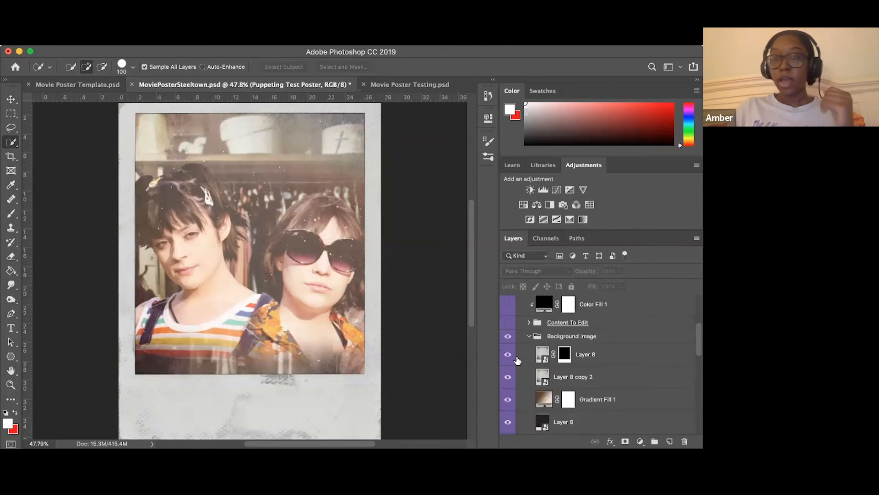
scroll(518, 360, "down", 1)
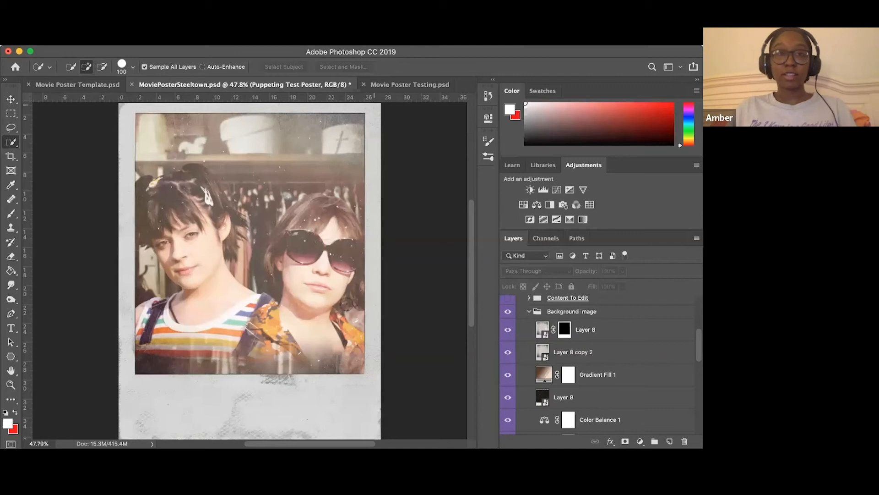
left_click(508, 331)
left_click(508, 330)
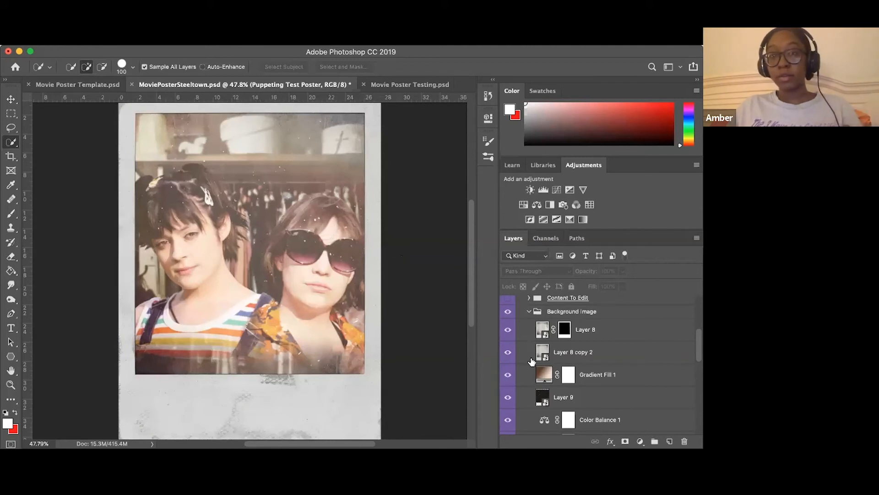
left_click(508, 330)
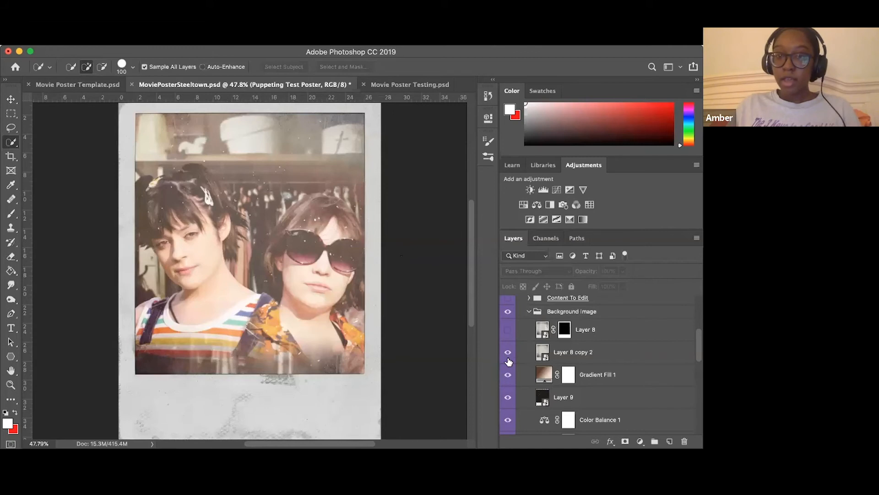
left_click(508, 353)
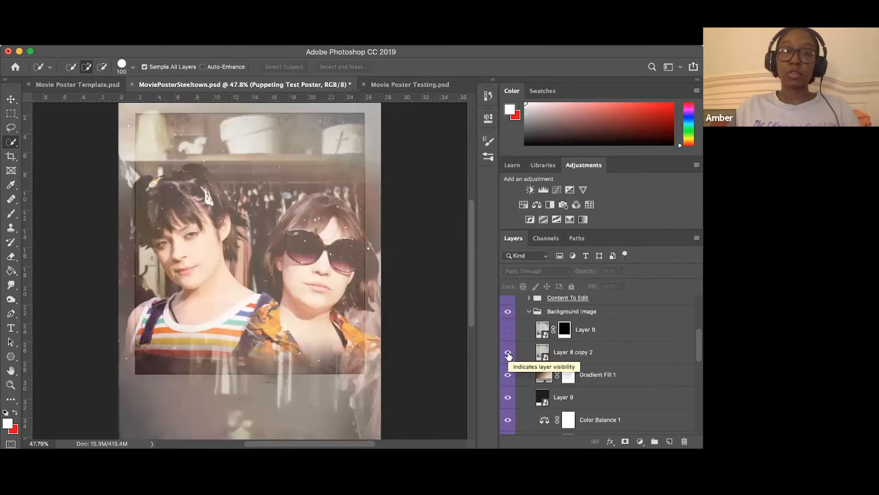
left_click(508, 353)
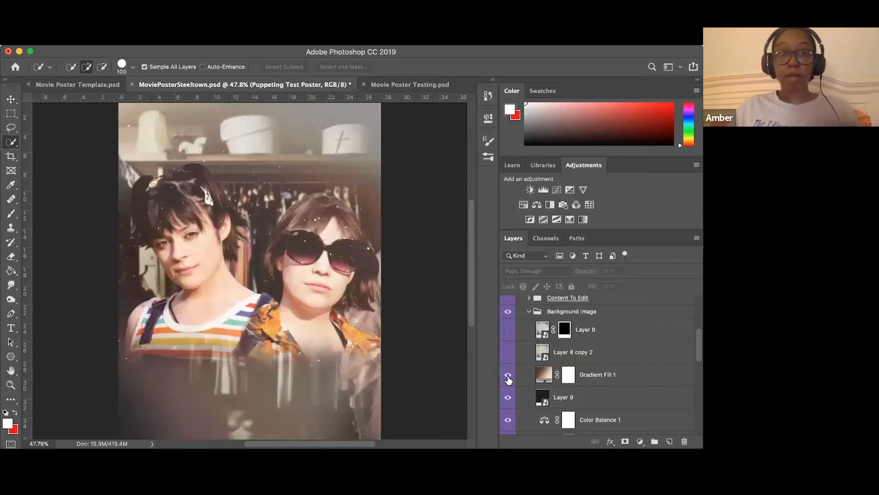
Hide Gradient Fill 1, Layer 9, Color Balance 1, Black & White 1 and Levels 1 to view the images without color effects
left_click(508, 375)
left_click(508, 397)
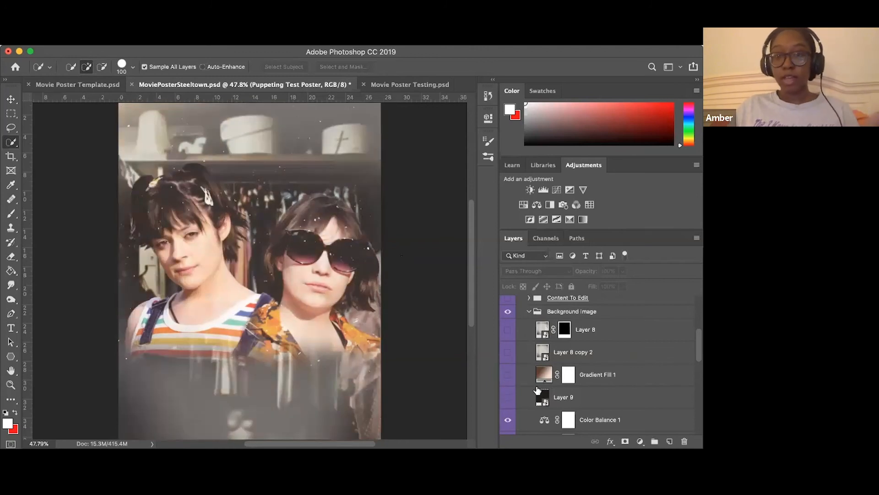
scroll(539, 390, "down", 1)
left_click(507, 371)
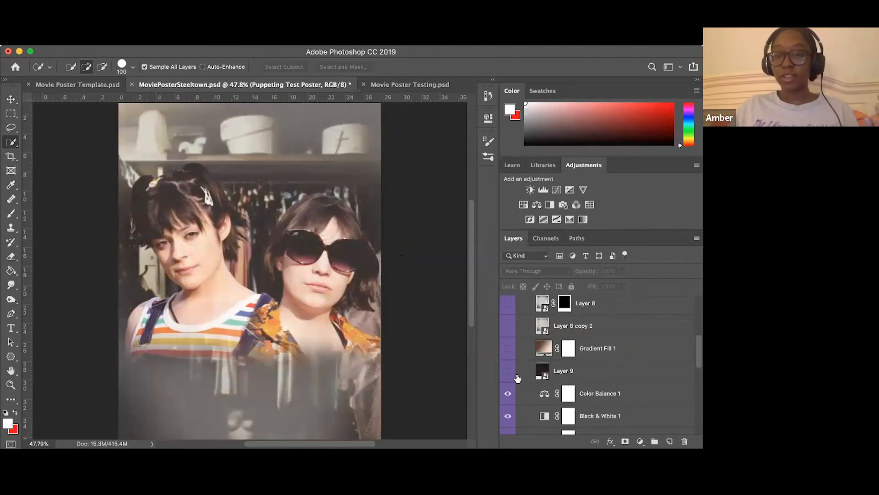
left_click(506, 402)
scroll(525, 402, "down", 1)
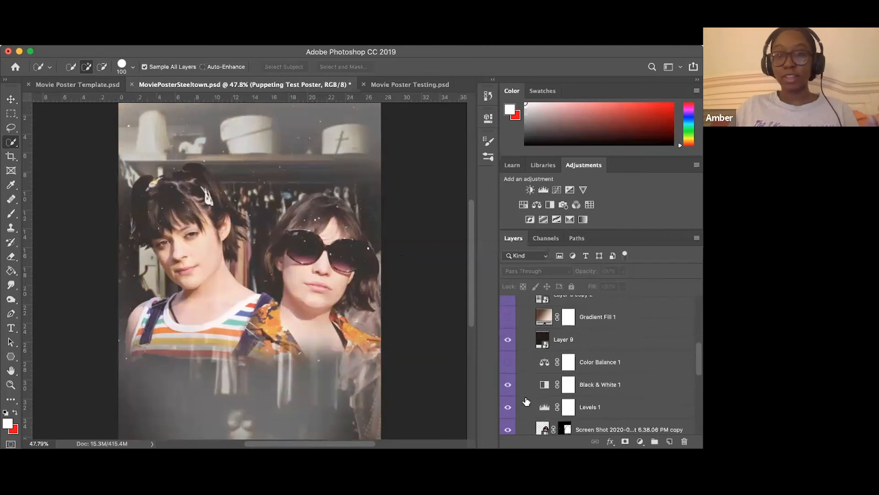
left_click(508, 385)
left_click(507, 407)
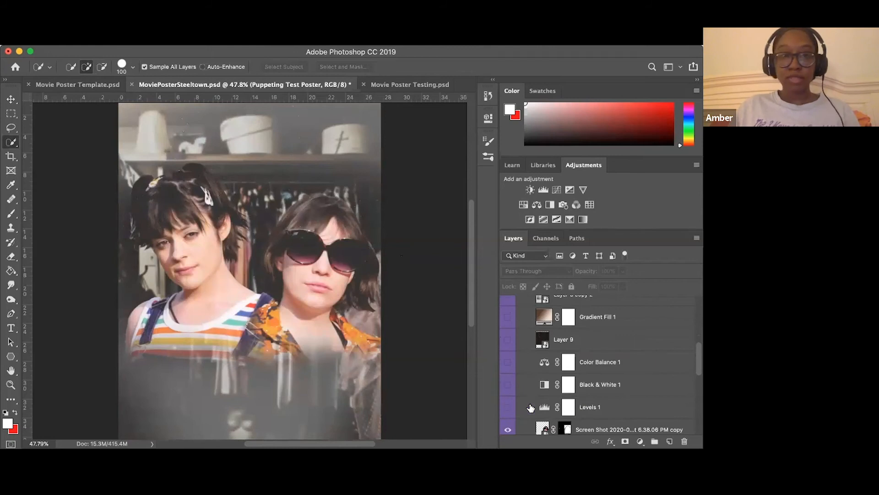
Hide the two Screen Shot cut-outs of the women and toggle the masked closet photo to compare the background with and without it
scroll(530, 403, "down", 3)
left_click(508, 330)
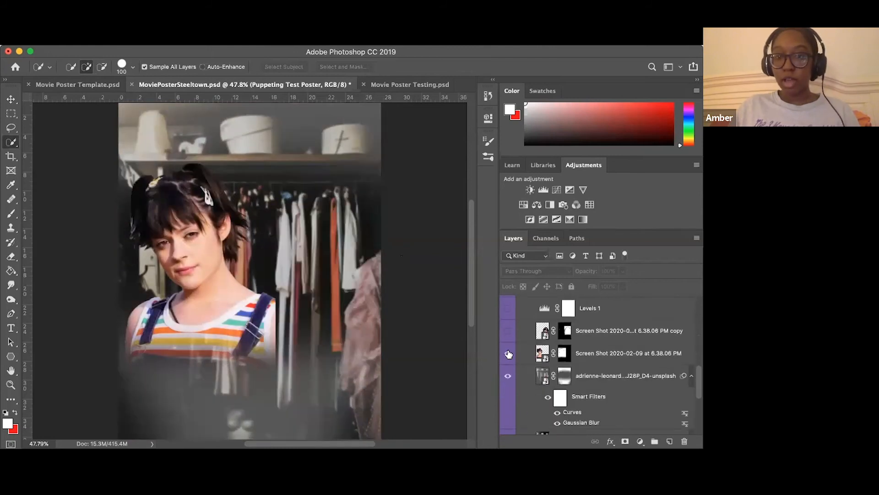
left_click(508, 332)
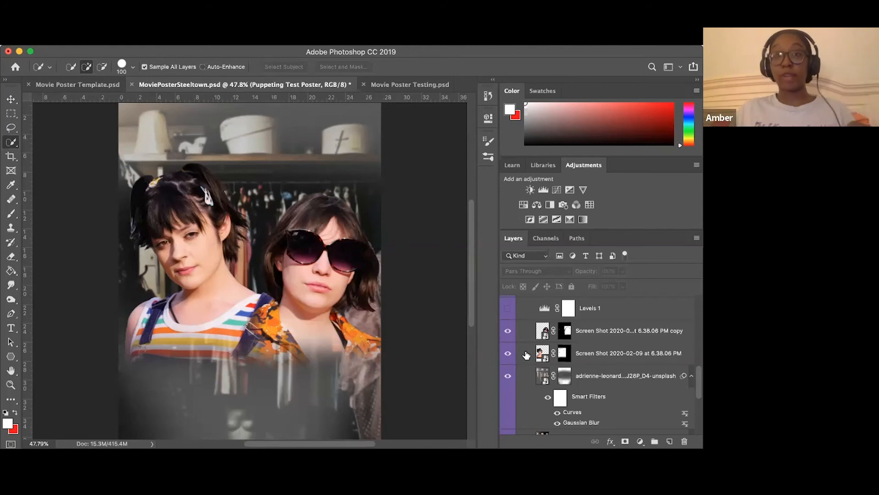
left_click_drag(508, 337, 510, 356)
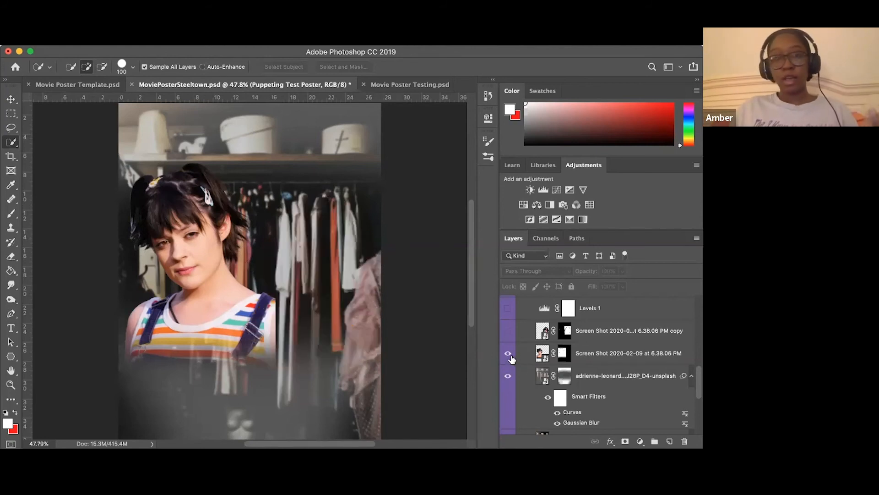
left_click(509, 376)
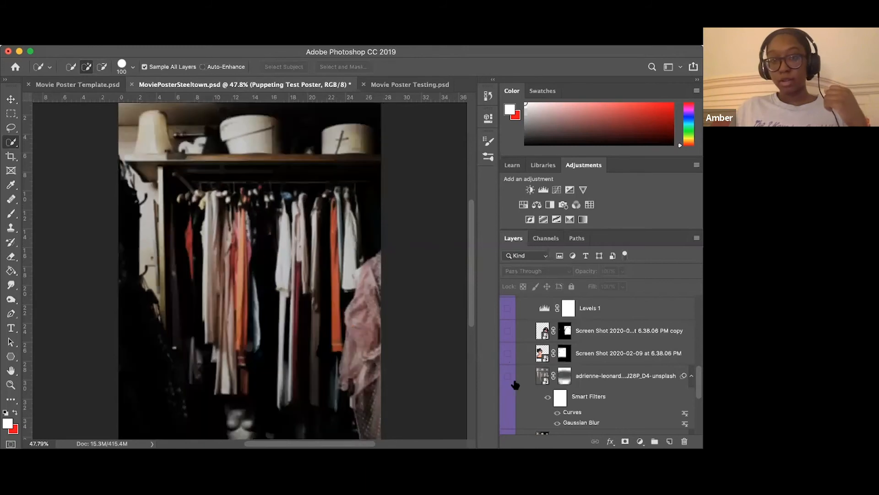
left_click(508, 378)
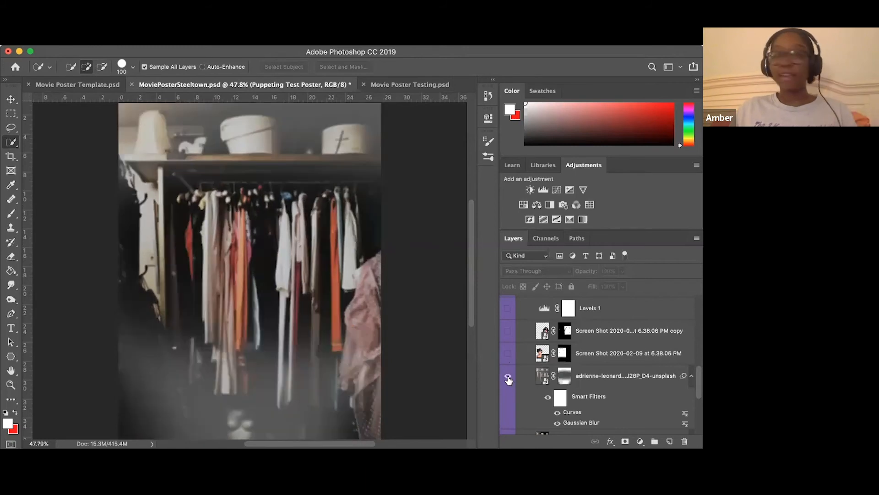
Restore the visibility of the women's cut-outs, the adjustment layers, Layer 9, Gradient Fill 1 and both Layer 8 paper layers
scroll(509, 379, "down", 4)
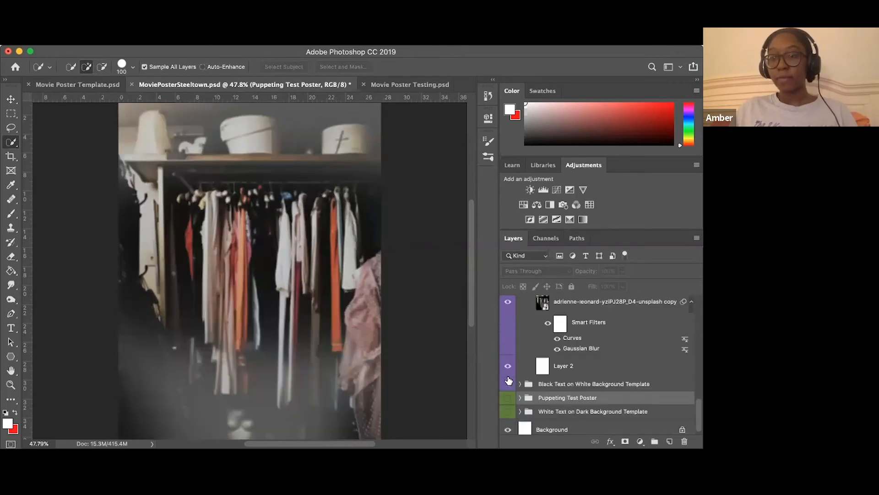
scroll(508, 379, "up", 6)
scroll(526, 407, "up", 5)
left_click(508, 323)
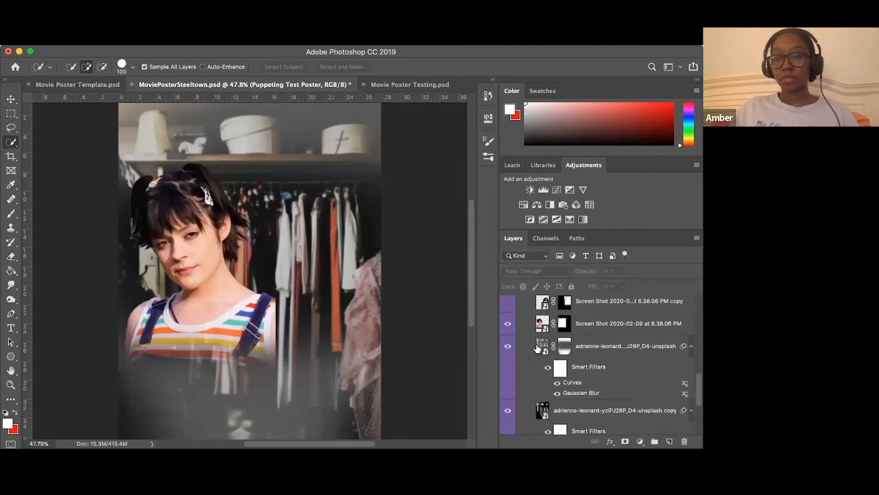
scroll(537, 348, "up", 4)
left_click(508, 387)
left_click(508, 323)
scroll(530, 341, "up", 3)
left_click(508, 369)
left_click(508, 346)
left_click(508, 323)
scroll(511, 327, "up", 4)
left_click(507, 356)
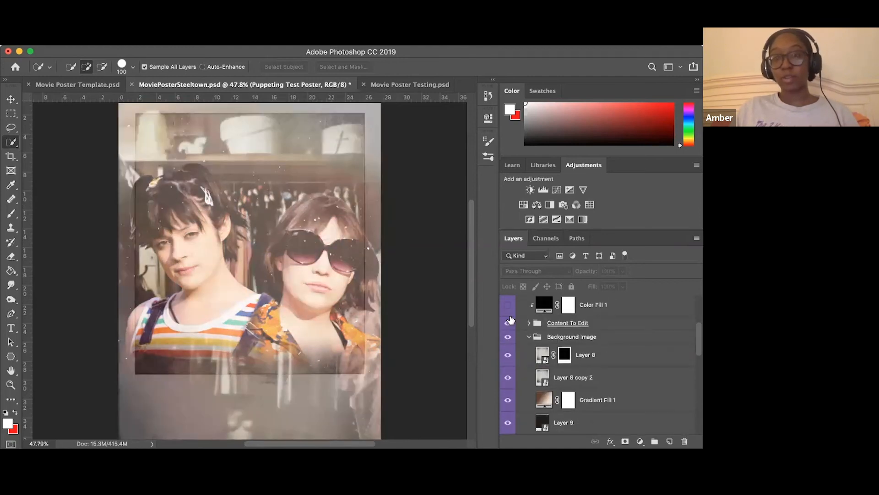
Restore the visibility of the poster's text color fill, The Reel Teens, Layer 10 and the steeltown graphic
left_click(508, 304)
scroll(511, 320, "up", 4)
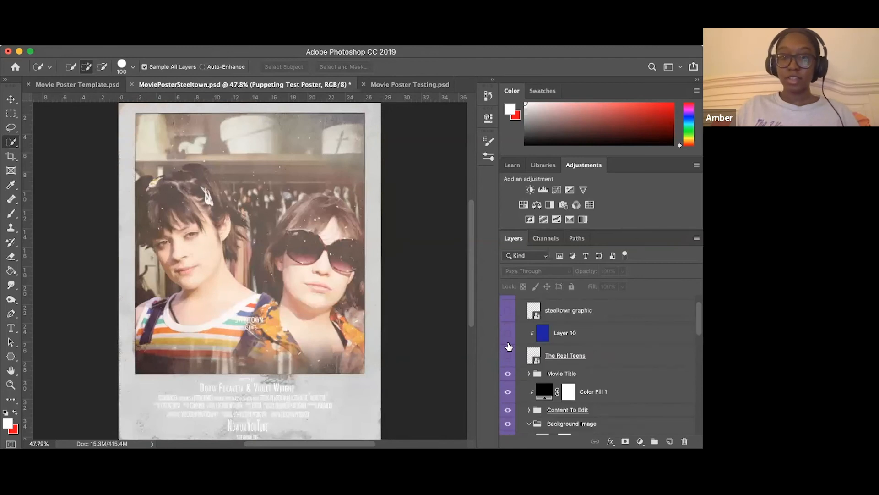
left_click(508, 355)
left_click(508, 332)
scroll(515, 333, "up", 2)
left_click(508, 333)
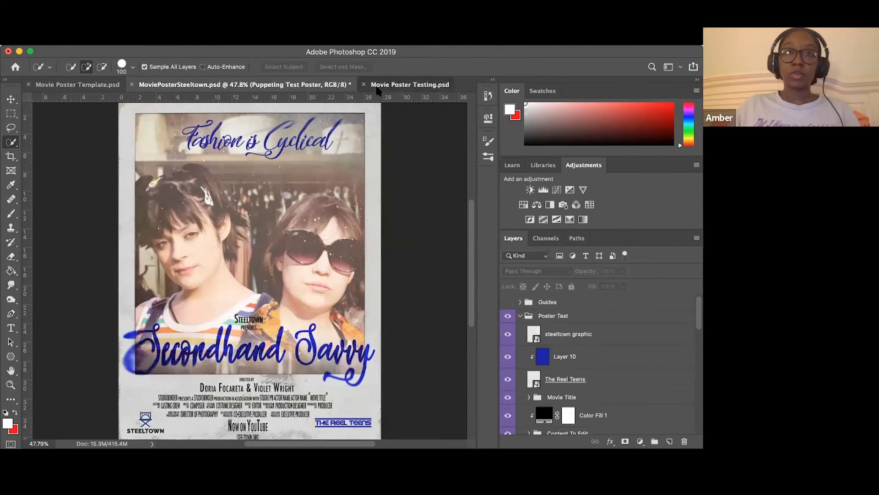
Switch to Movie Poster Testing.psd and show the city street photo layer above the black Layer 3
left_click(378, 88)
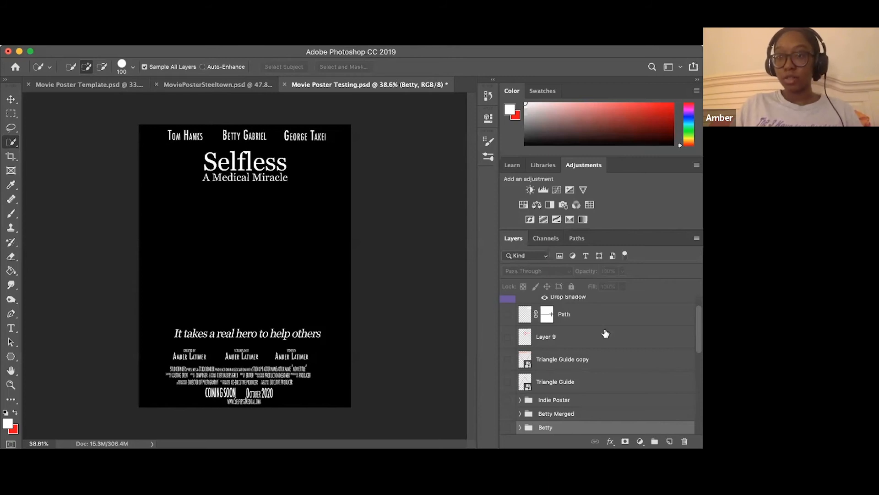
scroll(605, 366, "up", 1)
scroll(605, 369, "down", 15)
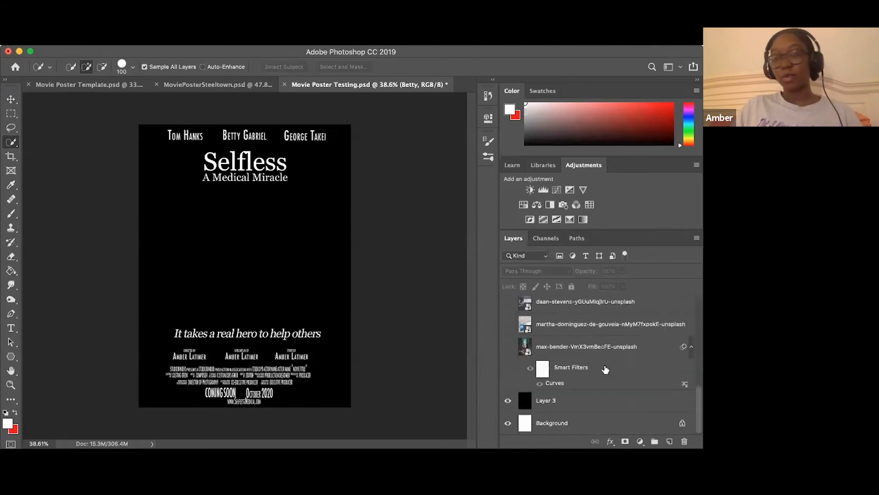
left_click(509, 347)
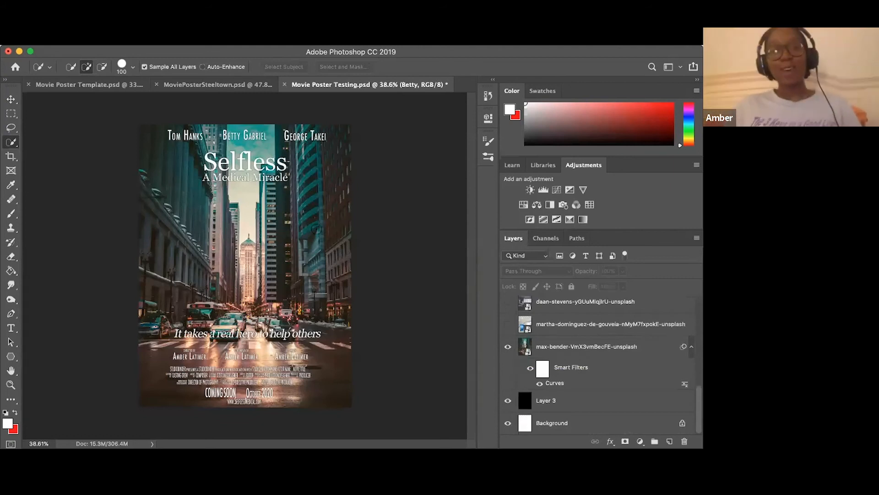
Examine the Curves smart filter settings of the city street photo and toggle the filter off and on to compare the colors
double_click(555, 383)
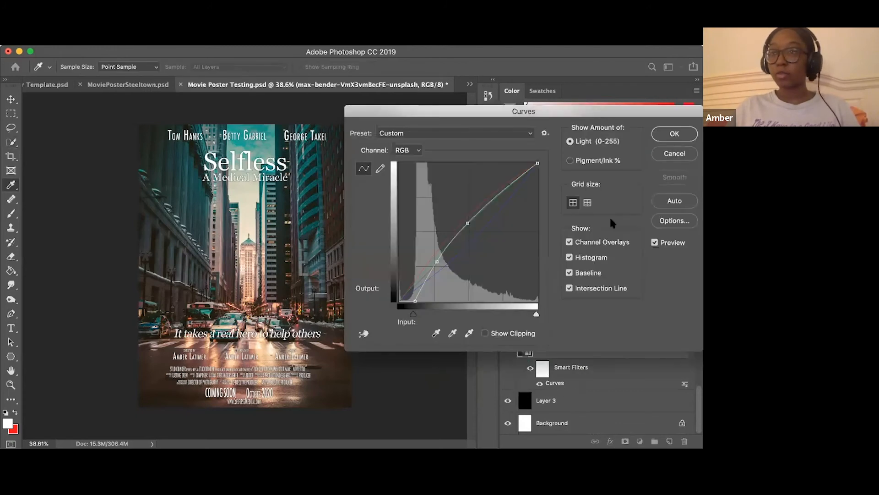
double_click(549, 384)
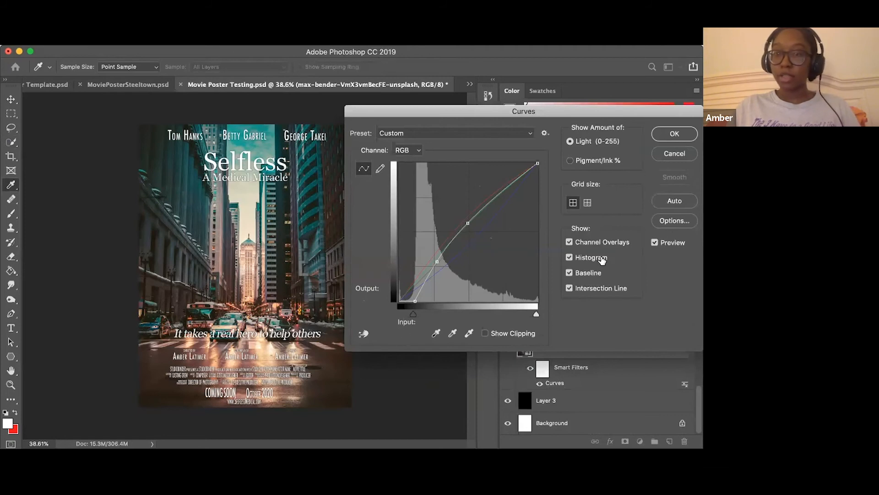
key("Return")
left_click(540, 383)
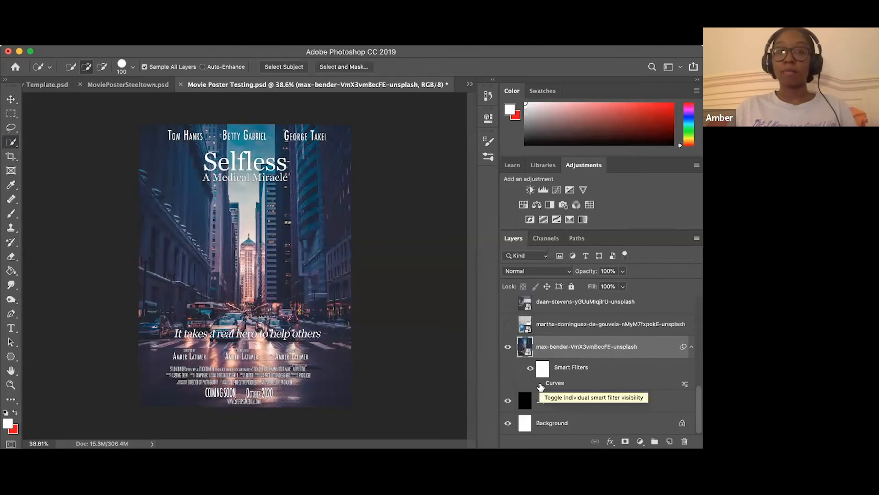
left_click(540, 384)
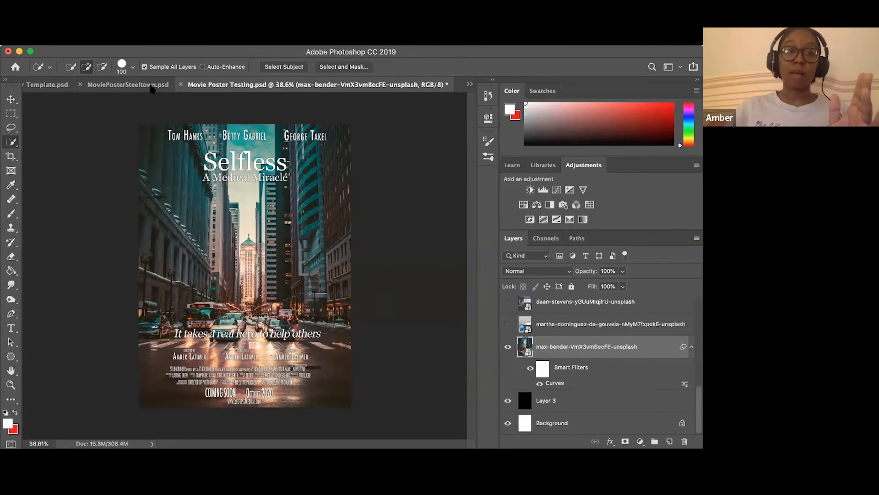
scroll(539, 362, "up", 2)
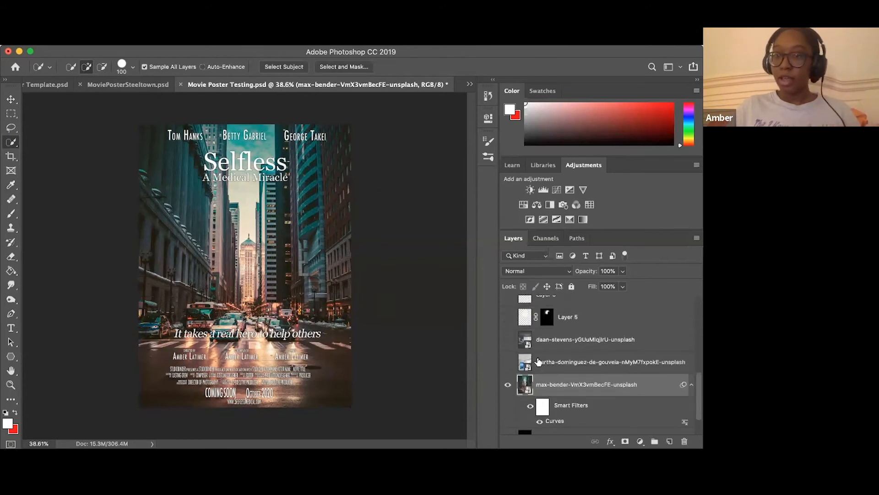
Show the Layer 5 glow and the Layer 6 lens flare above the city street photo
scroll(539, 362, "up", 2)
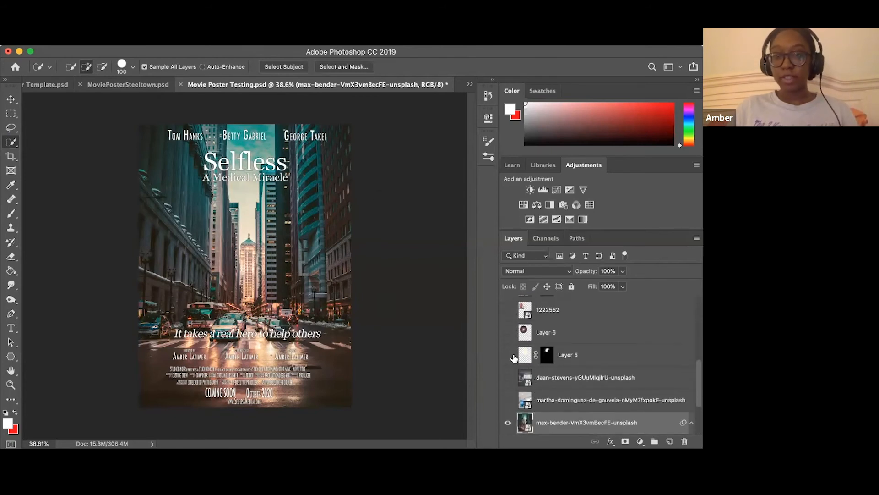
left_click(508, 356)
left_click(507, 332)
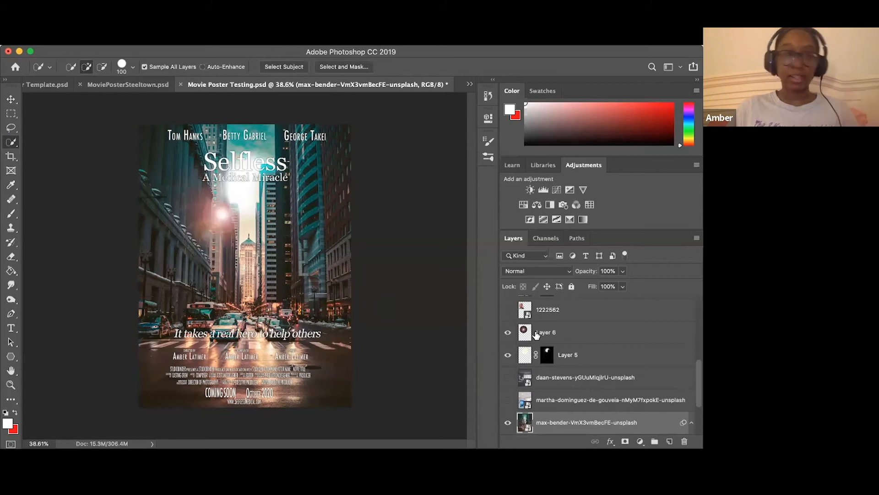
Show the portrait layers 1222562 and 497850aa and the Betty Merged group
scroll(553, 356, "up", 1)
scroll(553, 356, "up", 2)
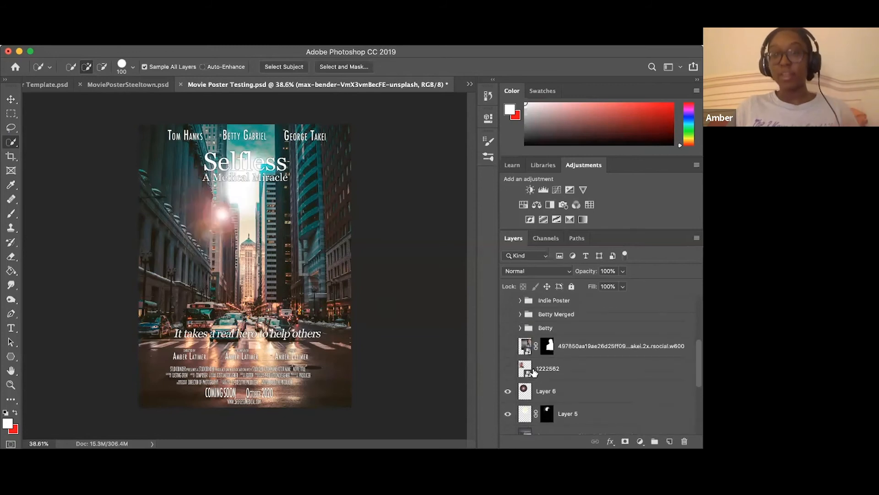
left_click(508, 369)
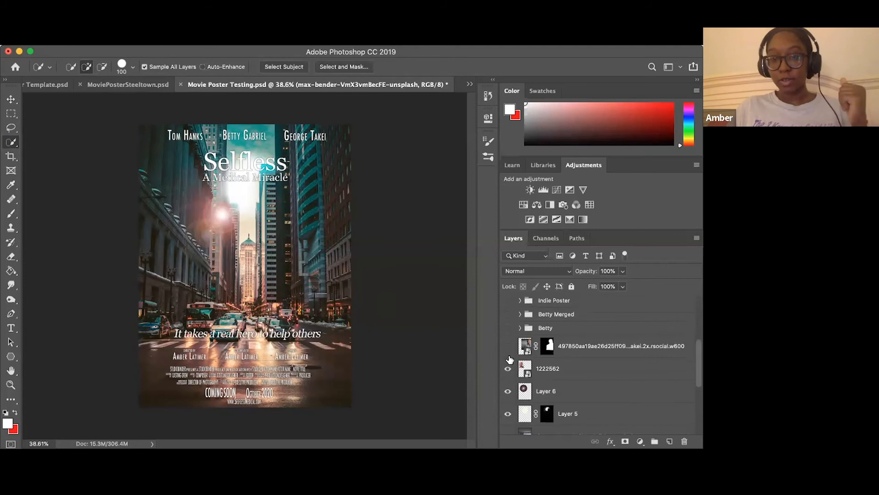
left_click(508, 347)
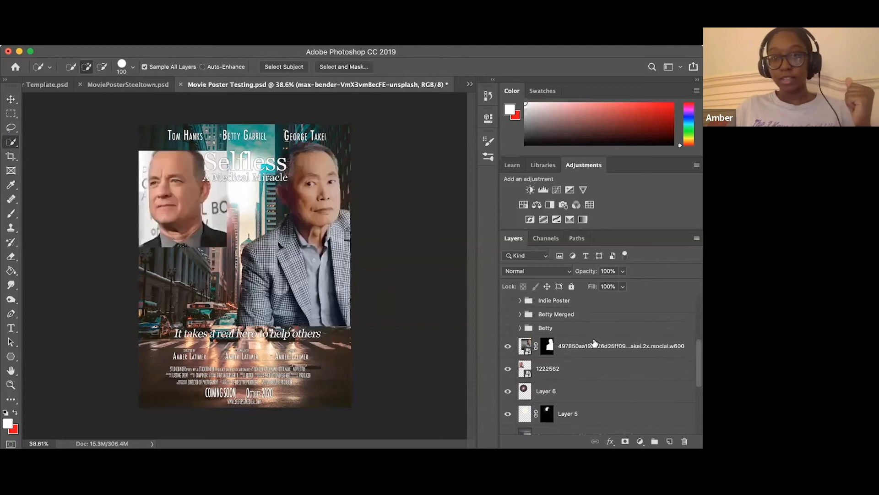
left_click(507, 315)
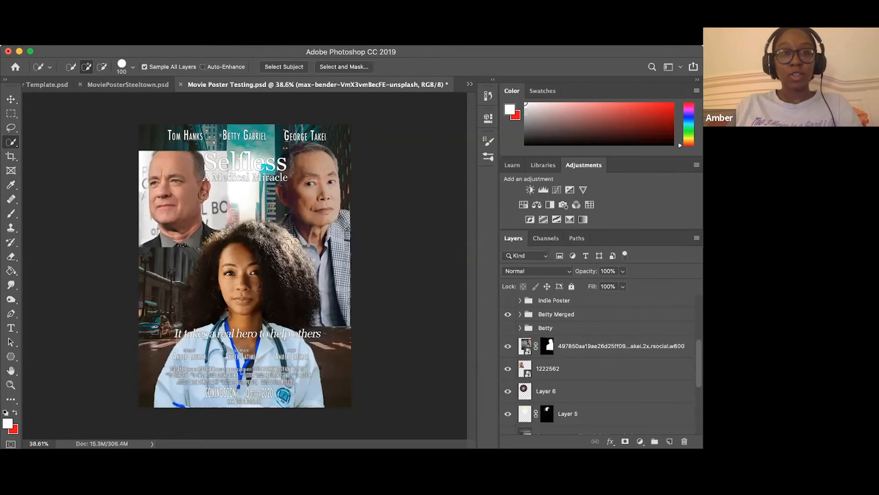
Quick-select the head and shoulders in the 1222562 portrait, hiding the Betty Merged and Black Text on White Background Template groups
left_click_drag(197, 177, 194, 164)
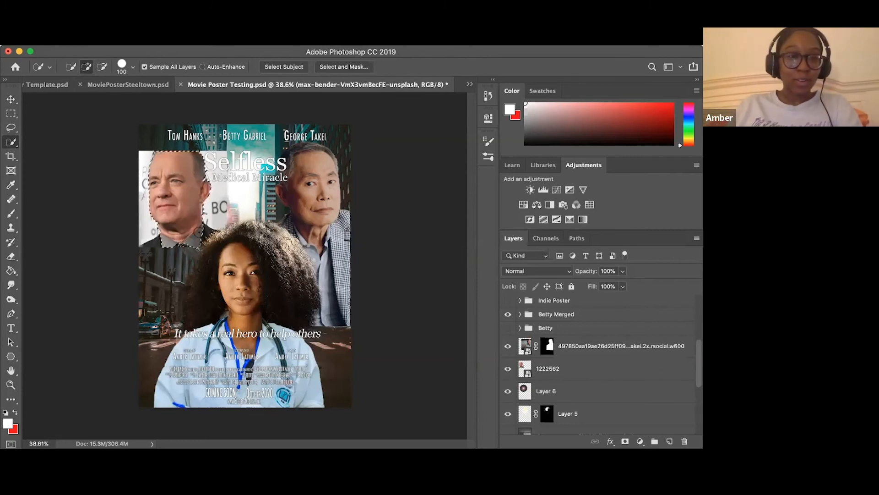
left_click(508, 315)
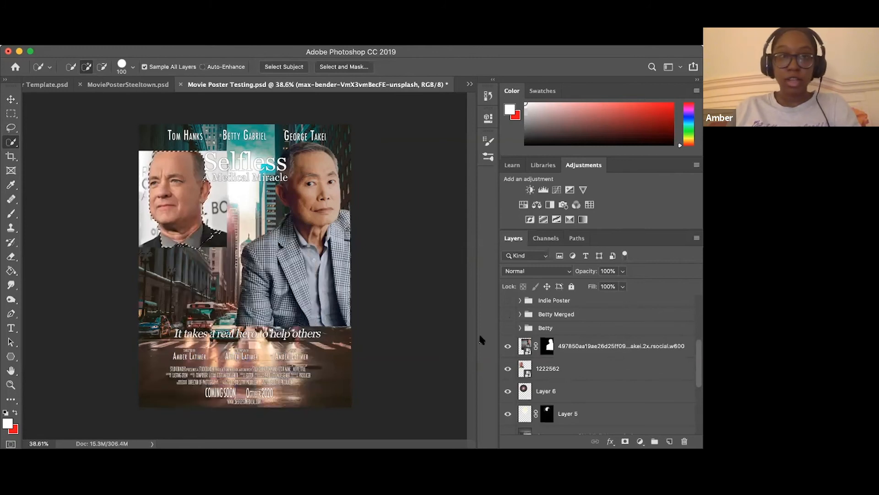
scroll(567, 362, "up", 5)
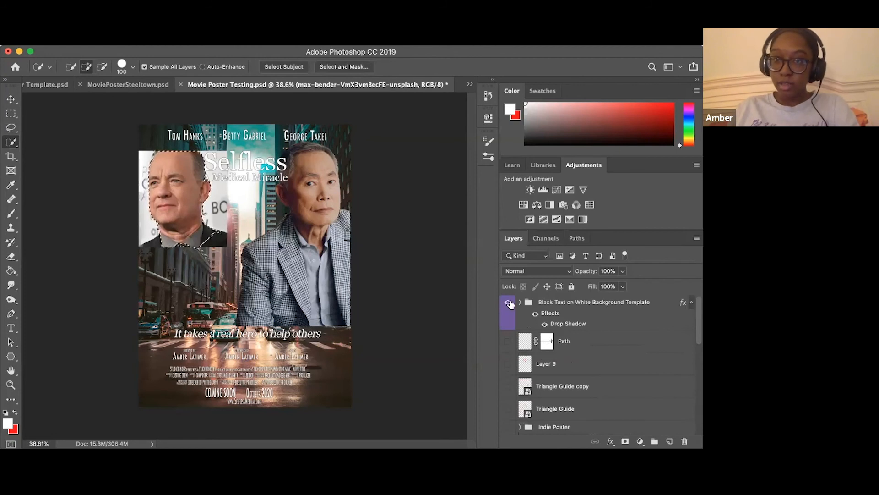
left_click(507, 303)
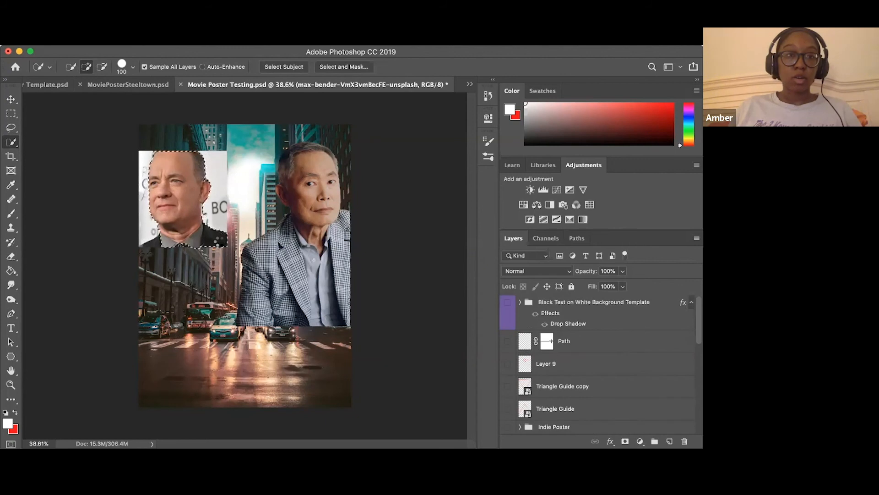
left_click_drag(182, 247, 192, 274)
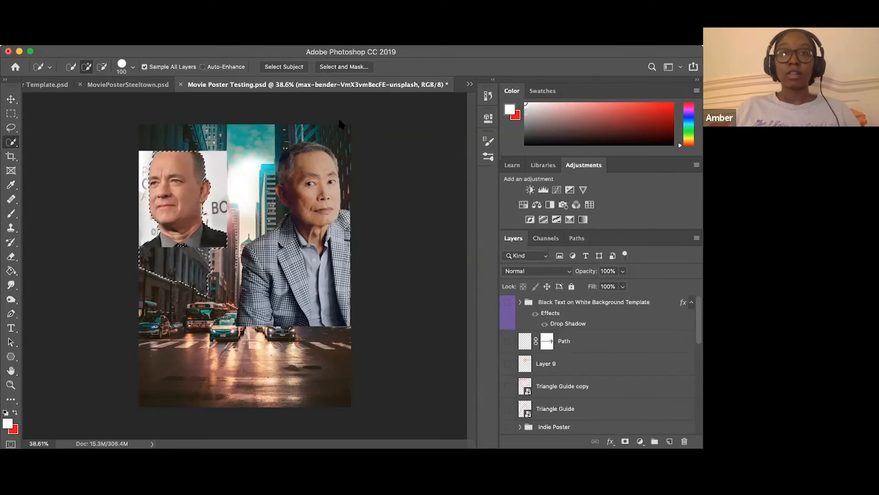
left_click(344, 67)
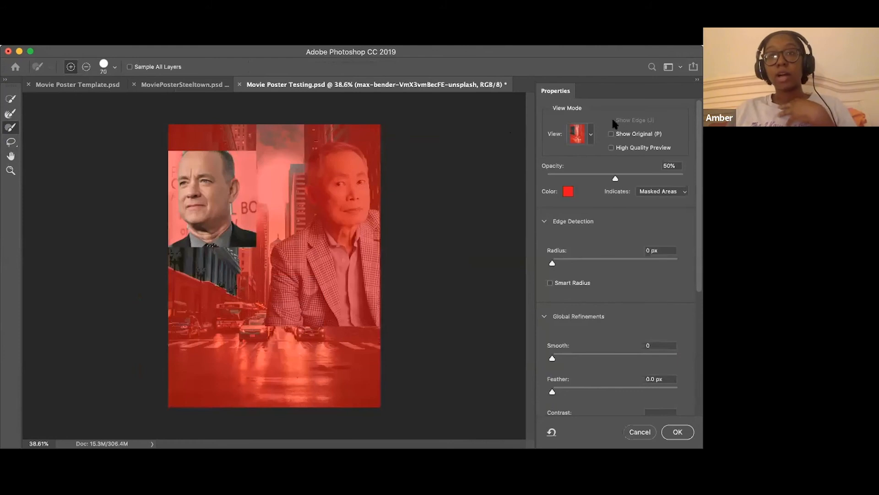
left_click(590, 134)
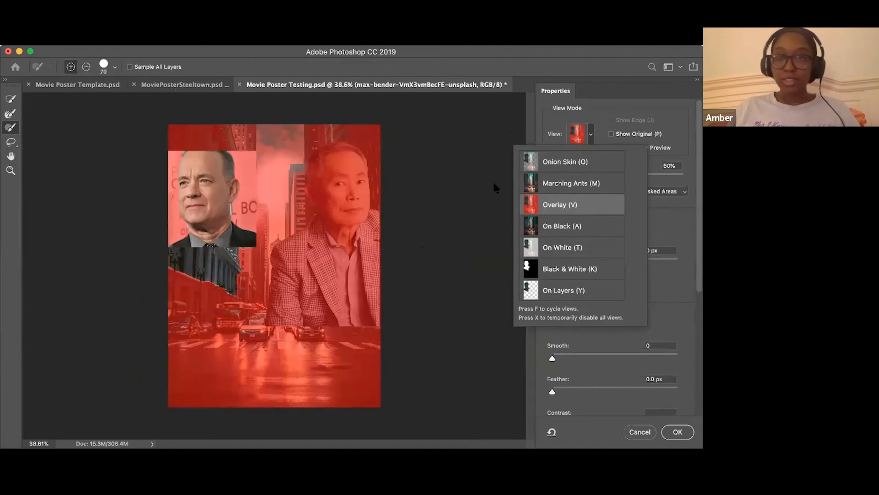
left_click(10, 98)
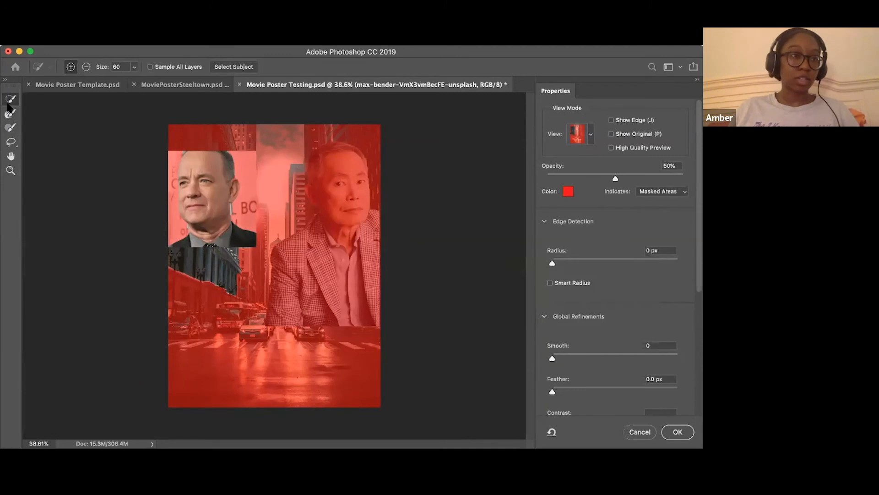
key("alt")
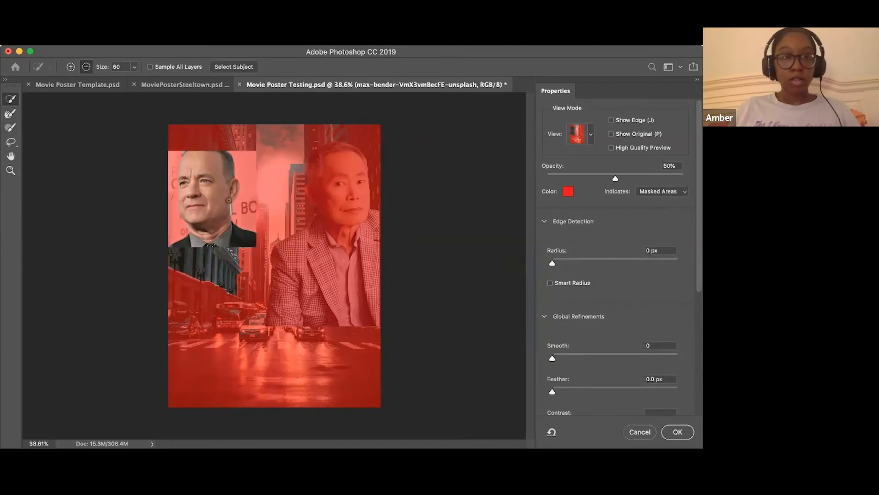
key("alt")
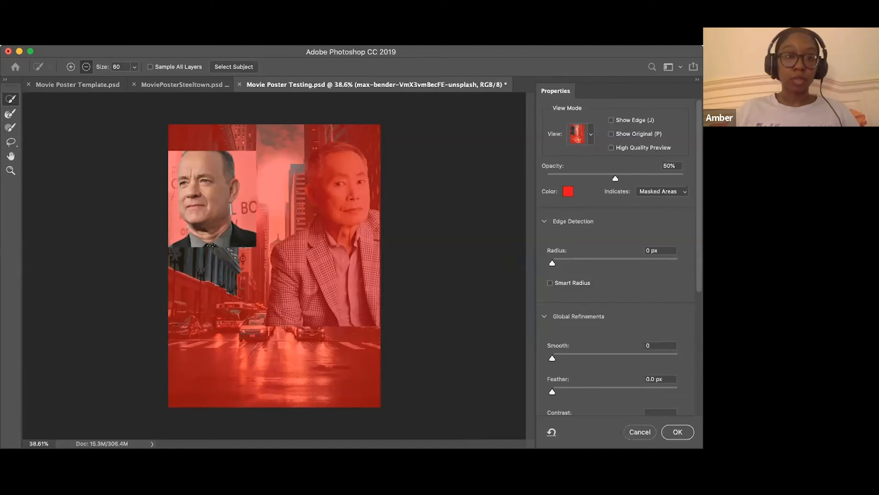
left_click_drag(204, 258, 181, 263)
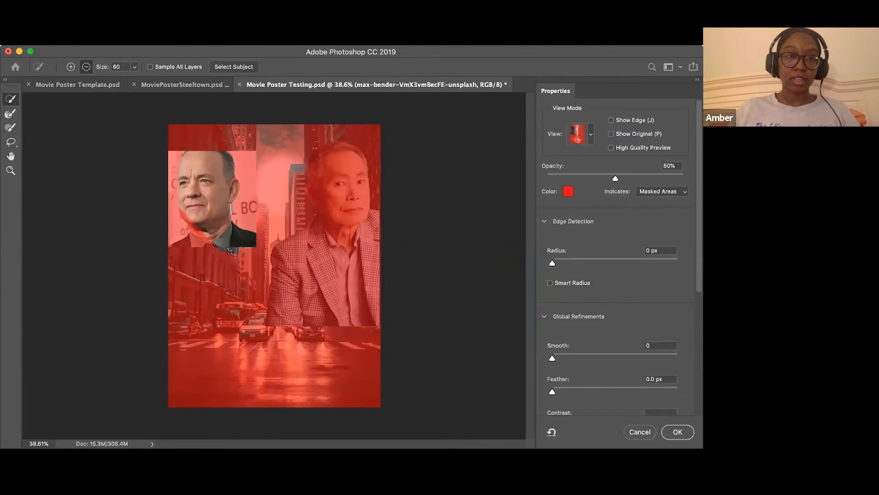
left_click(637, 431)
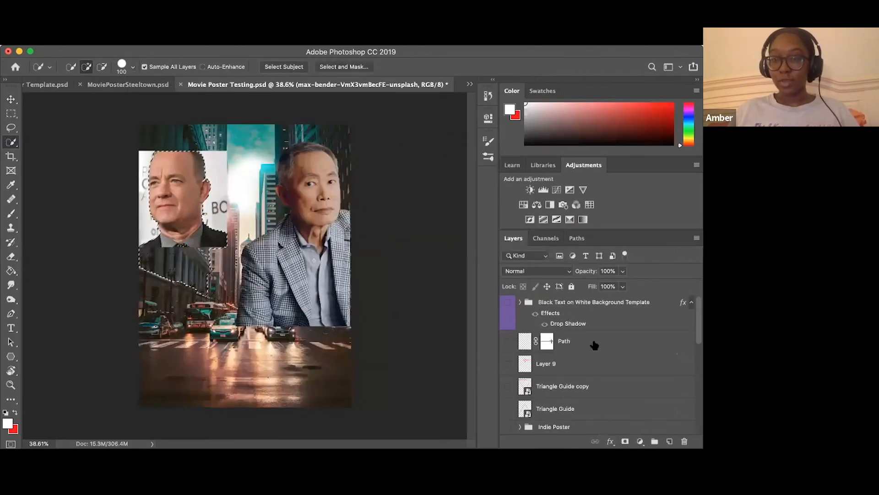
Hide the max-bender city street photo, Layer 6 and Layer 5, and remove the street area from the selection
scroll(564, 348, "down", 10)
left_click(507, 347)
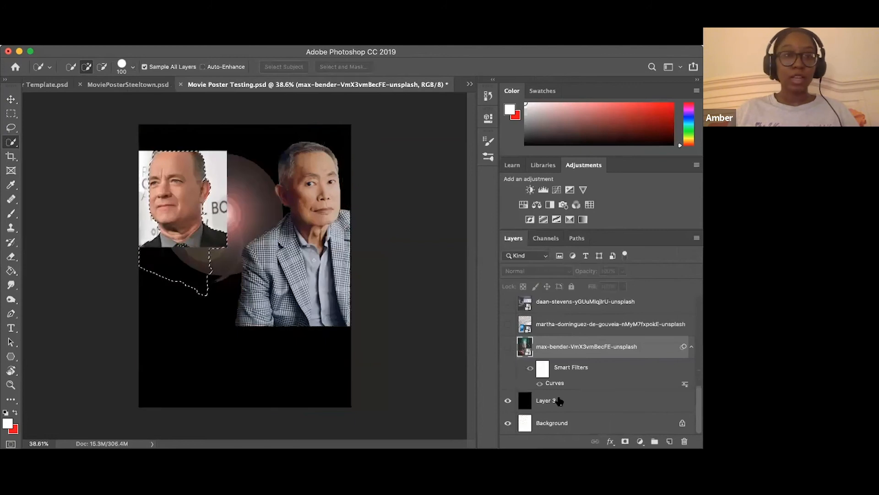
scroll(515, 362, "up", 3)
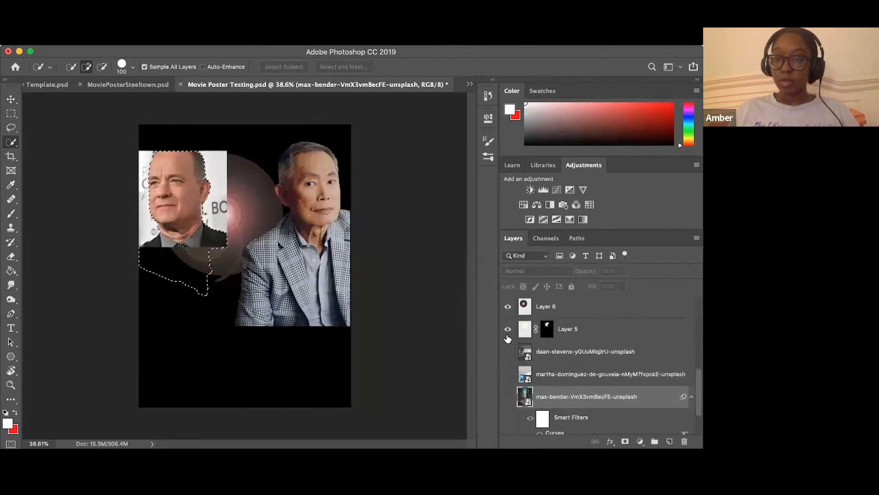
left_click(507, 308)
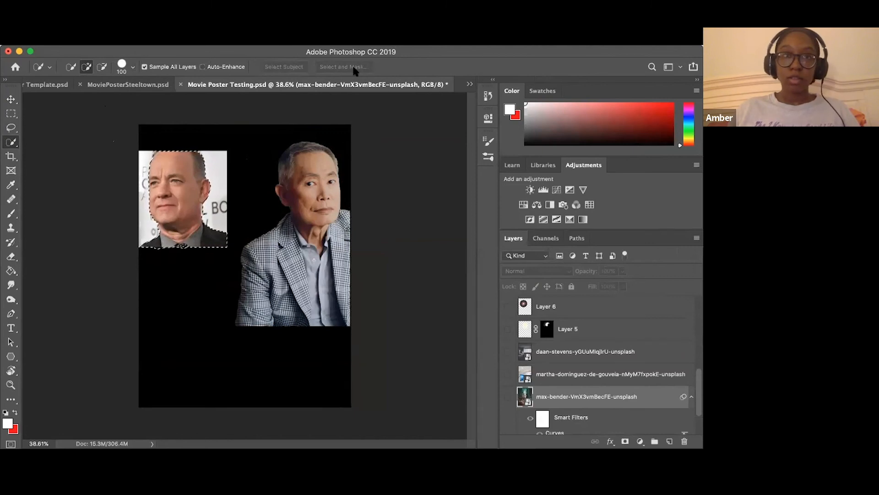
Open the portrait selection on layer 1222562 in Select and Mask for a close-up edge cleanup
scroll(652, 422, "up", 5)
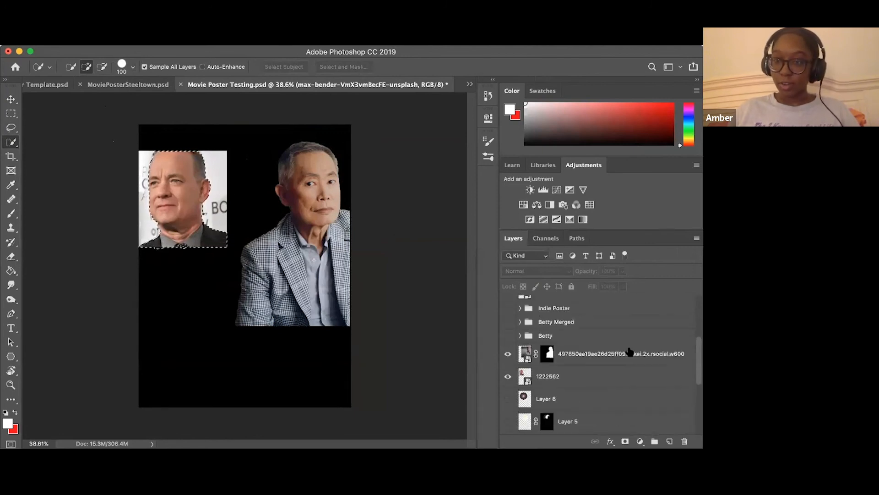
left_click(588, 390)
left_click(339, 69)
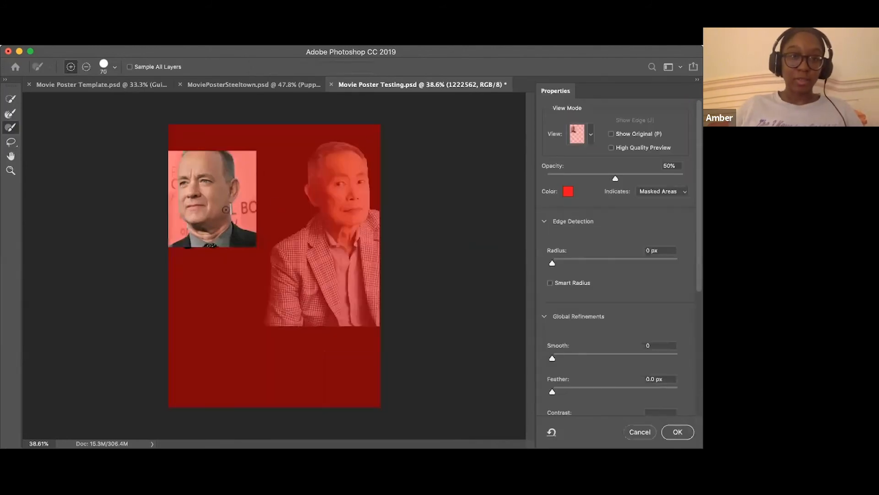
scroll(226, 210, "up", 5)
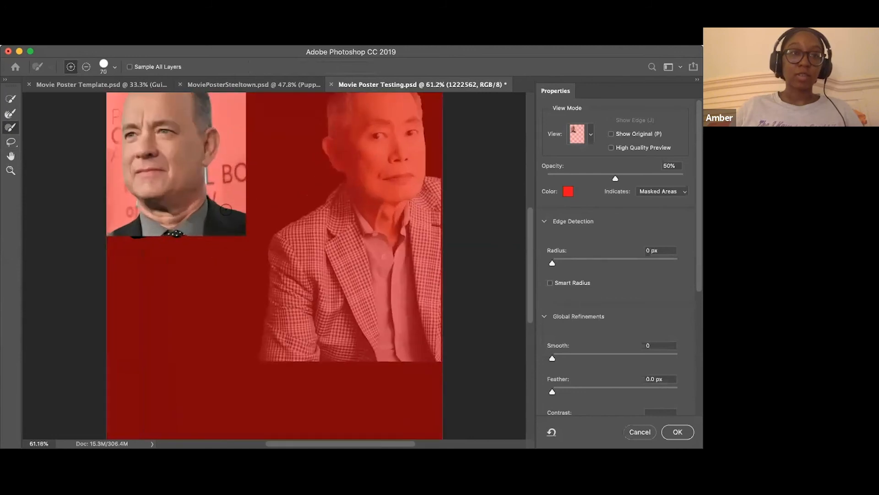
scroll(225, 209, "up", 1)
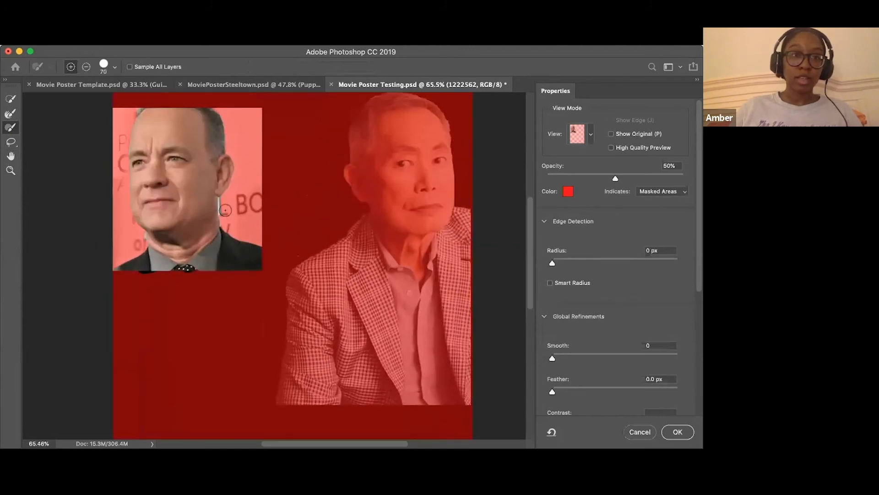
Brush the stray background beside the neck out of the 1222562 selection with the 70 px Brush in subtract mode
left_click(10, 113)
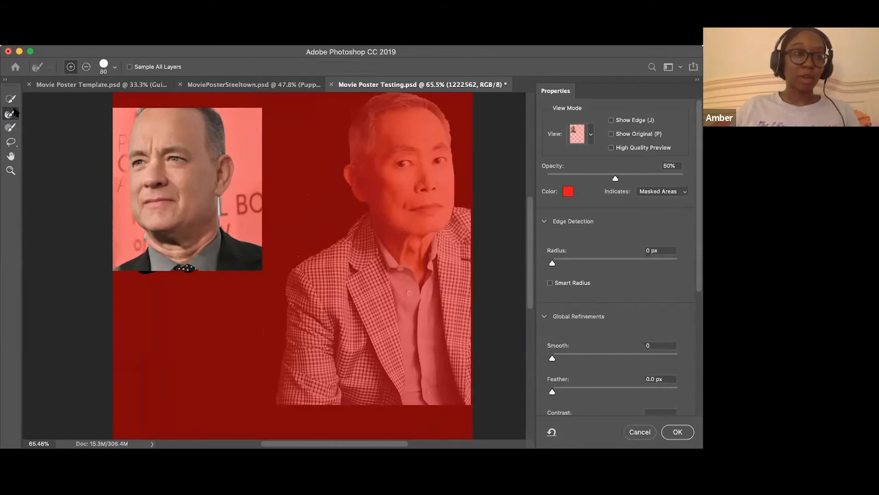
key("w")
left_click(8, 129)
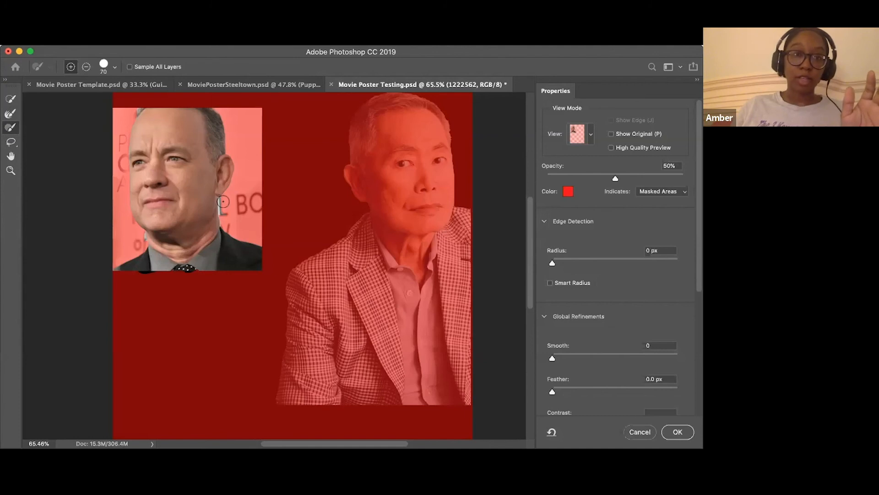
key("alt")
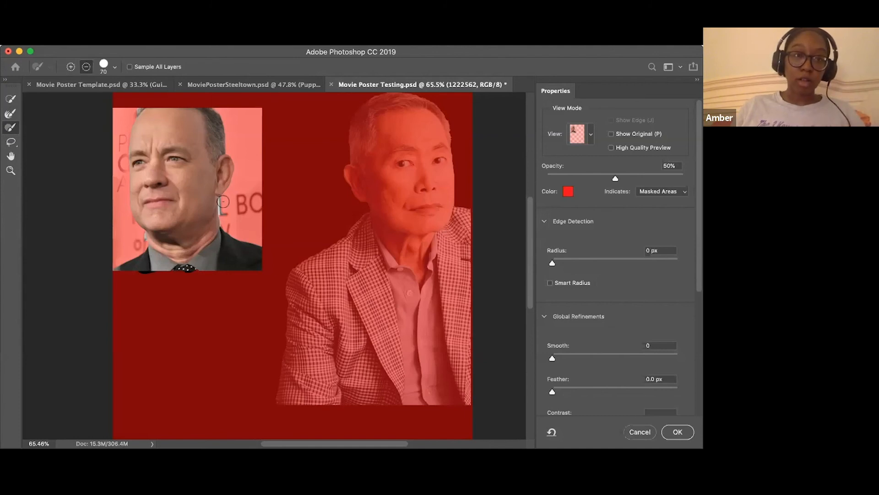
left_click_drag(223, 201, 224, 218)
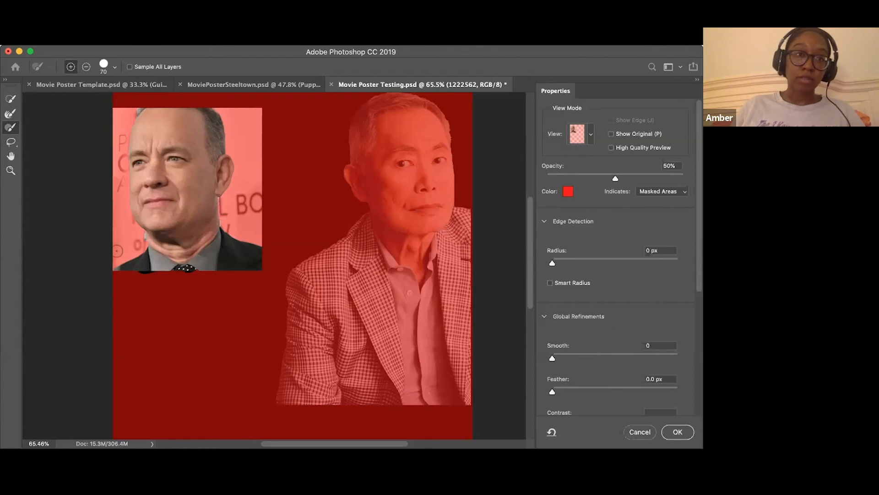
key("alt")
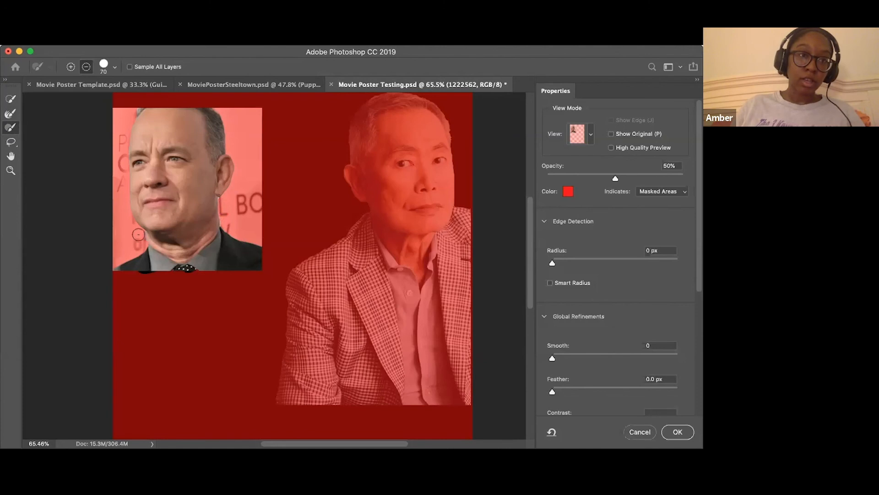
key("alt")
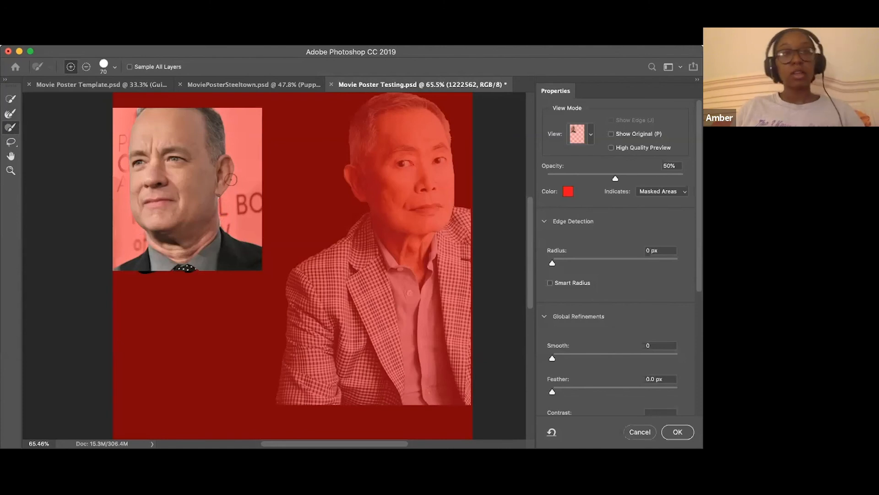
Finish the brush cleanup around the neck and jacket, accept the refined selection and turn it into a mask on layer 1222562
left_click(10, 115)
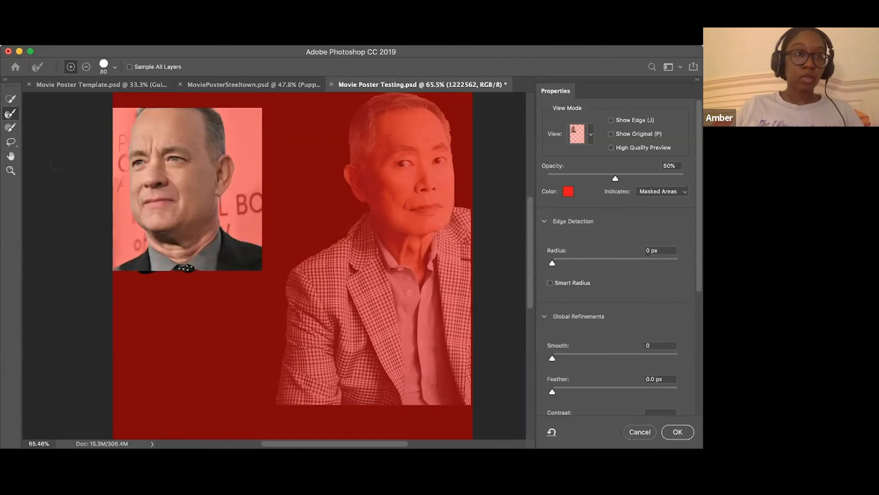
left_click(11, 128)
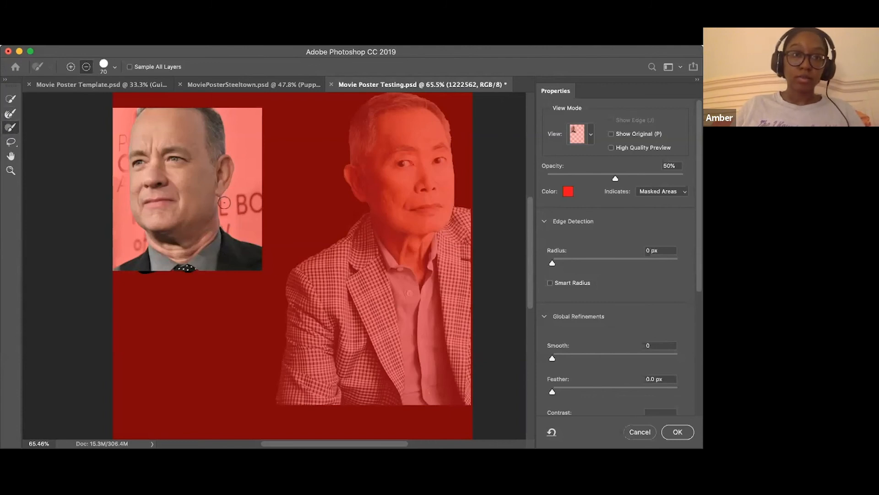
key("alt")
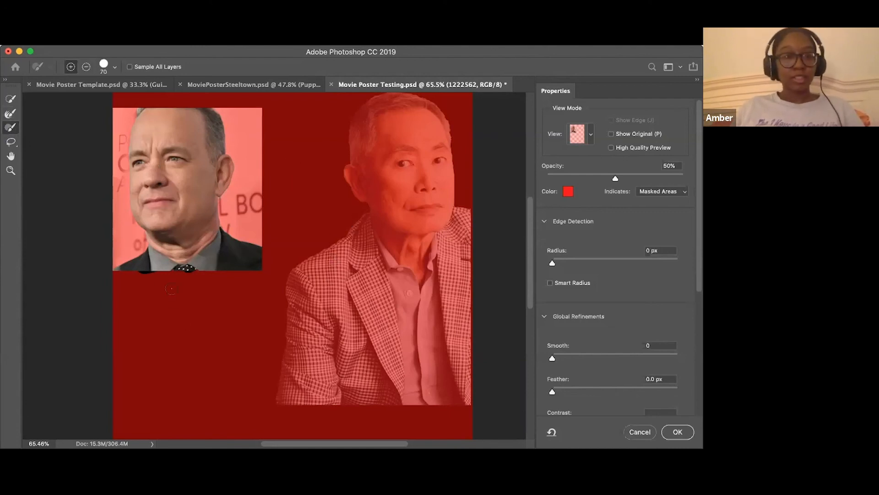
key("alt")
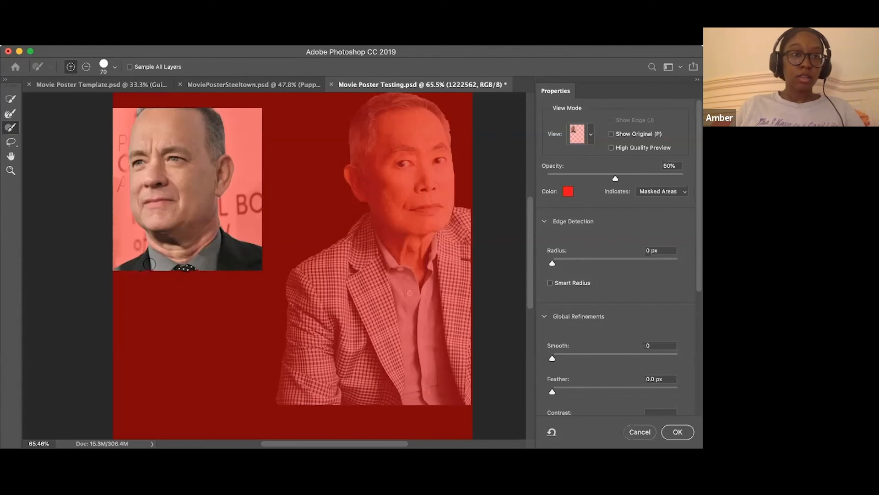
left_click(13, 100)
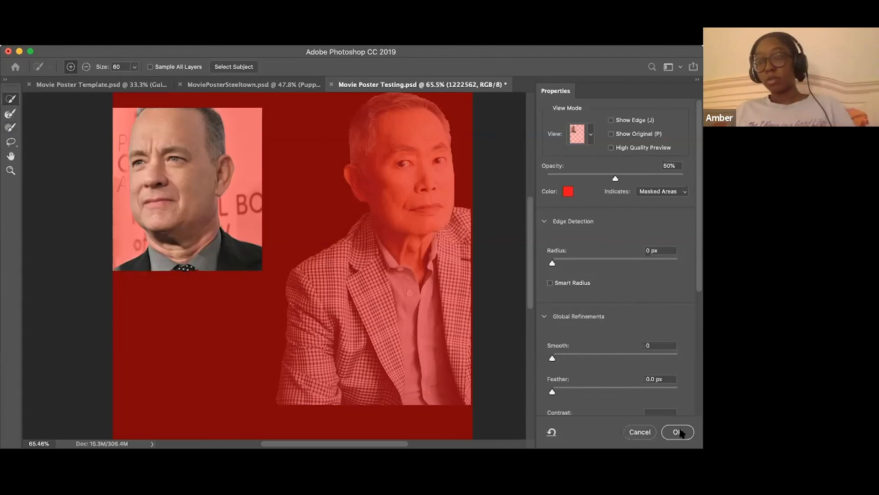
left_click(678, 433)
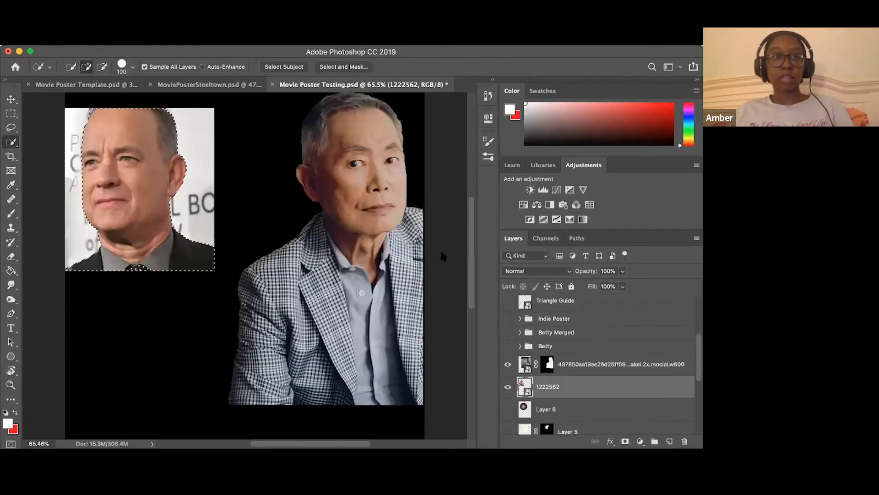
left_click(626, 440)
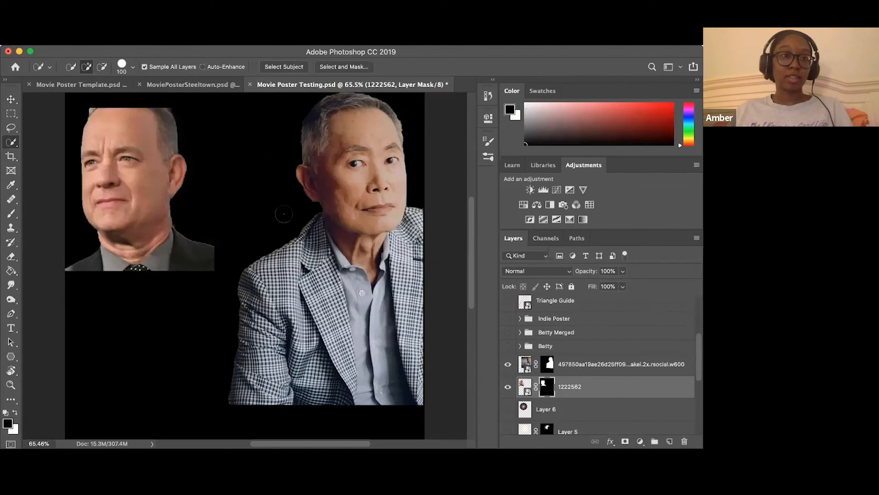
Show the max-bender city street photo behind the two cut-out portraits
scroll(242, 268, "down", 3)
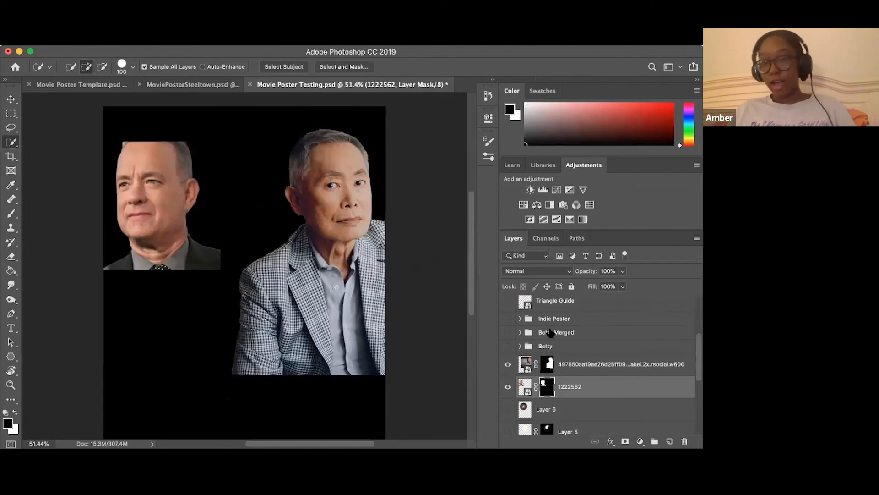
scroll(595, 367, "down", 2)
scroll(563, 383, "down", 3)
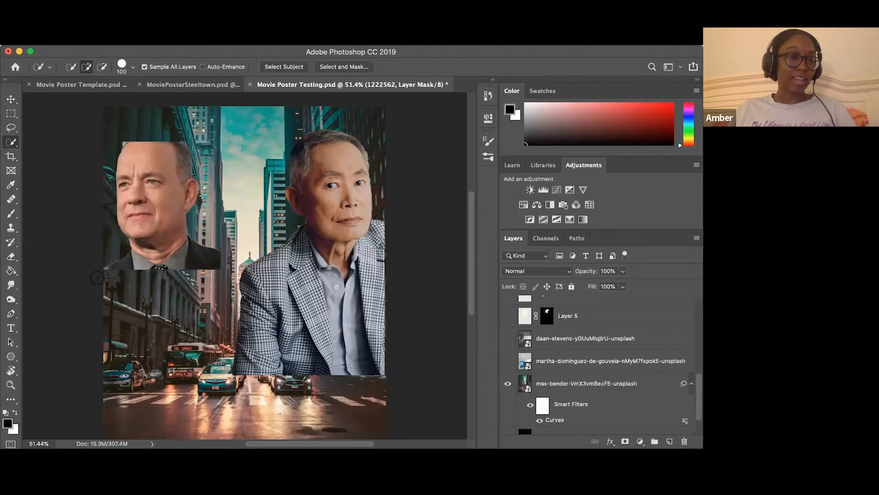
Fade the lower edge and the top of the head on the 1222562 mask with a black 300 px Soft Round brush at 100% opacity
left_click(11, 213)
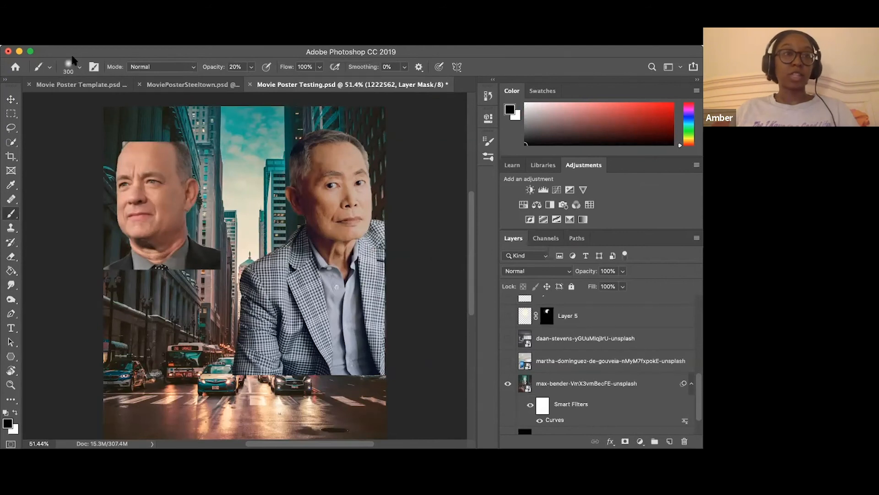
left_click(72, 69)
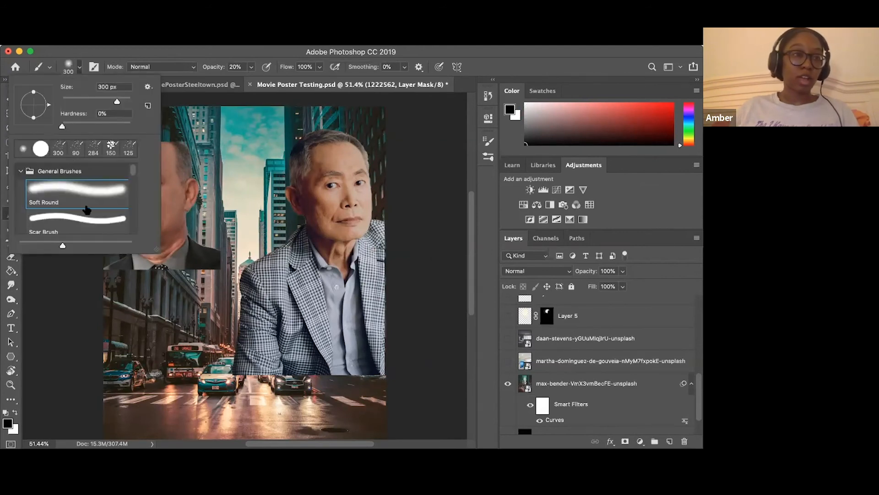
left_click(127, 53)
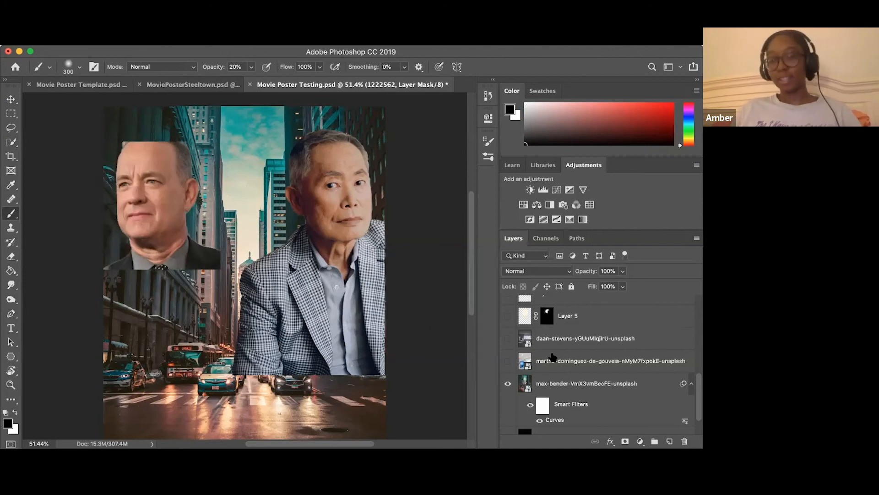
scroll(588, 380, "up", 3)
scroll(589, 380, "up", 3)
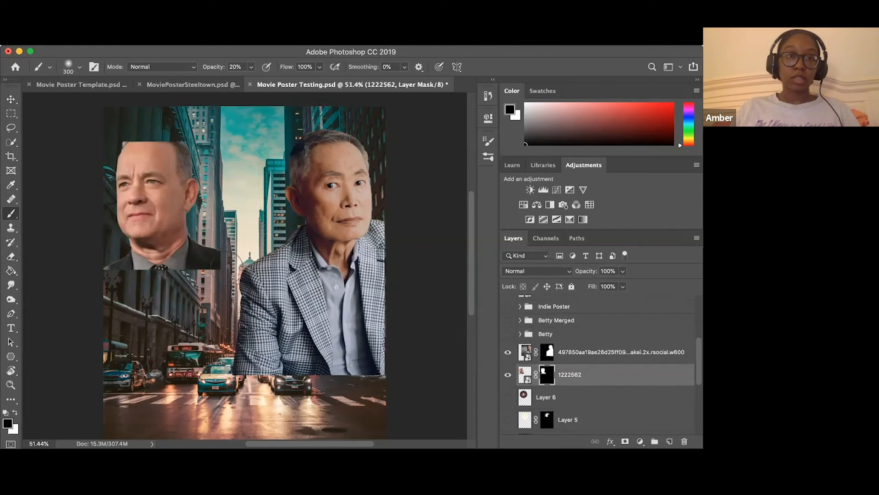
key("0")
mouse_move(204, 278)
left_mouse_down()
mouse_move(122, 284)
mouse_move(137, 275)
left_mouse_up()
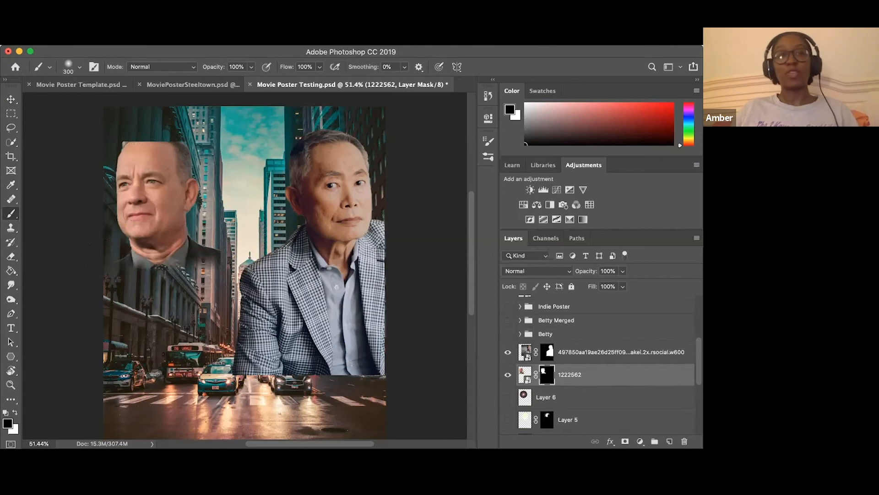
mouse_move(183, 143)
left_mouse_down()
mouse_move(103, 147)
mouse_move(135, 147)
mouse_move(119, 153)
left_mouse_up()
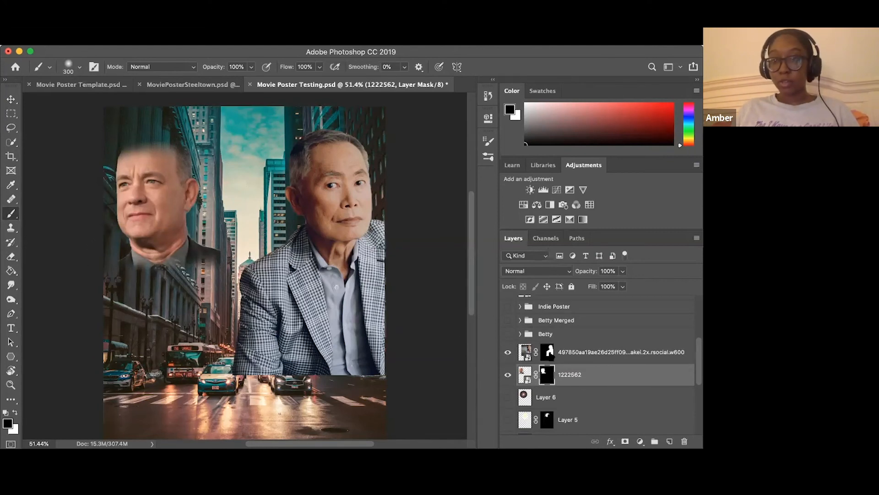
Fade out the lower body and the top of the head on the 497850aa portrait's layer mask with the same black brush
left_click(550, 356)
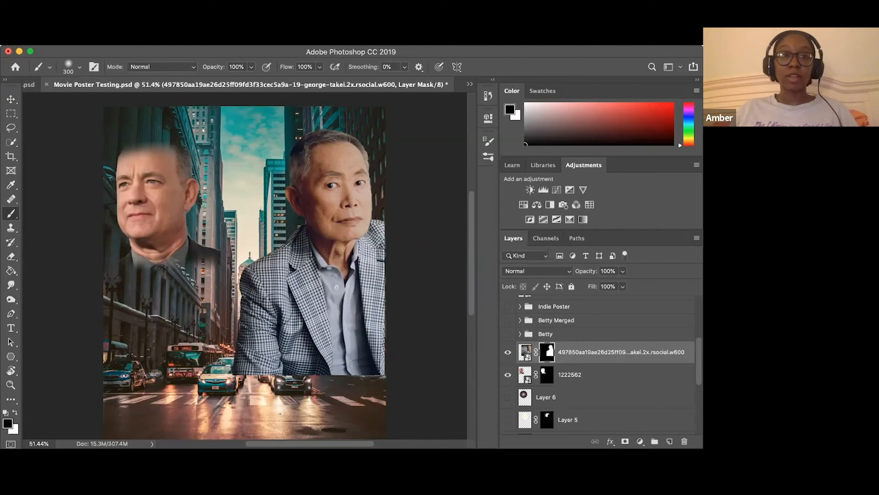
mouse_move(250, 305)
left_mouse_down()
mouse_move(366, 307)
mouse_move(257, 348)
mouse_move(380, 348)
mouse_move(298, 326)
mouse_move(229, 361)
mouse_move(384, 374)
mouse_move(255, 312)
mouse_move(266, 298)
mouse_move(330, 286)
mouse_move(380, 293)
mouse_move(247, 284)
mouse_move(367, 286)
mouse_move(380, 277)
left_mouse_up()
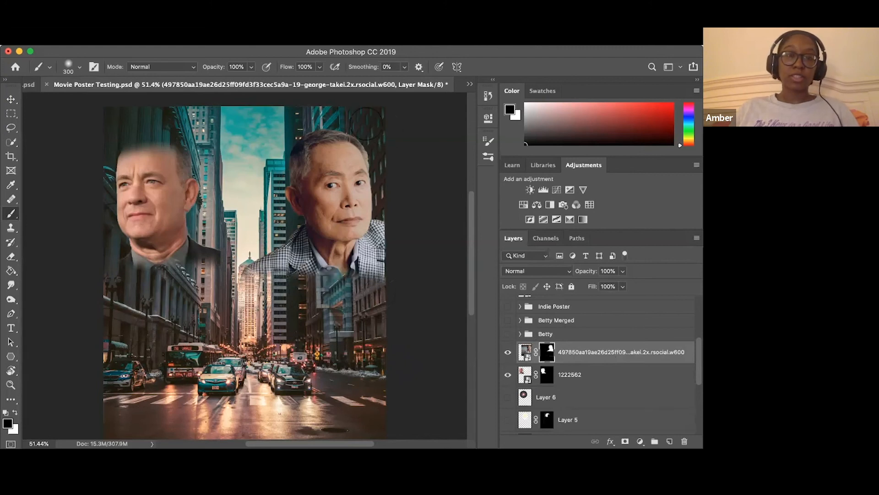
mouse_move(331, 118)
left_mouse_down()
mouse_move(300, 124)
mouse_move(361, 120)
left_mouse_up()
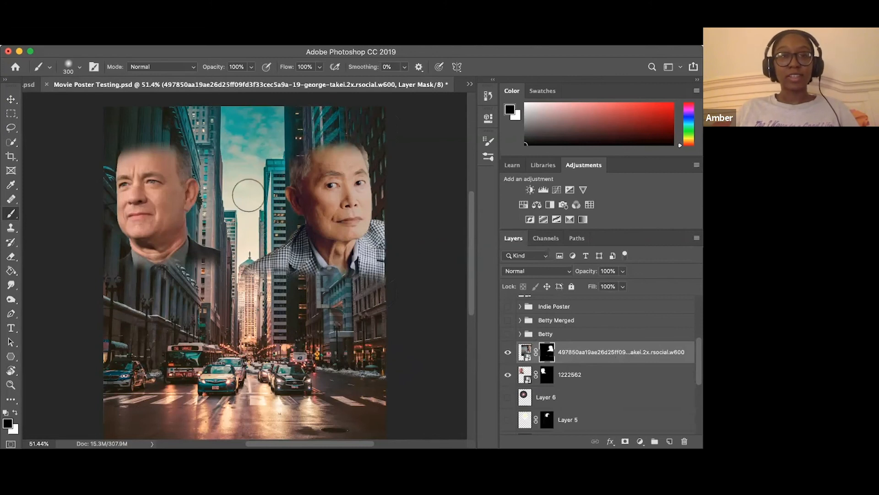
mouse_move(404, 275)
left_mouse_down()
mouse_move(351, 279)
mouse_move(431, 276)
left_mouse_up()
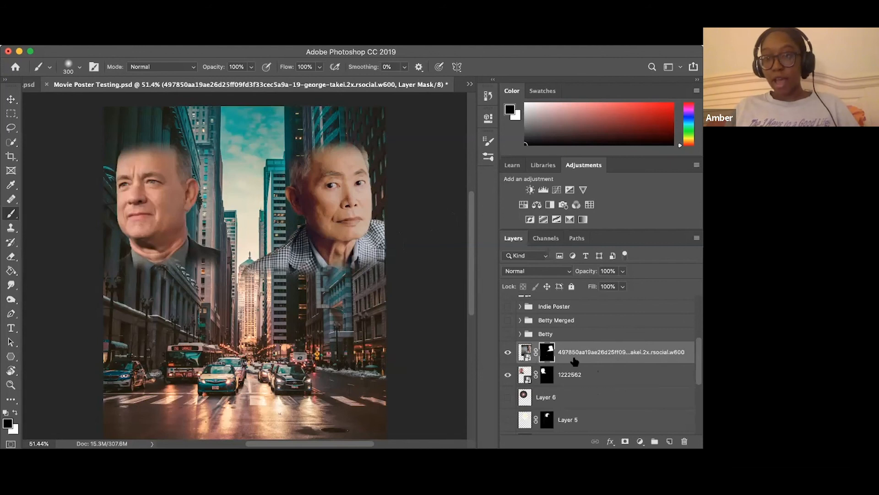
Expand the Betty group and show it in place of the Betty Merged group
scroll(509, 331, "up", 1)
left_click(508, 329)
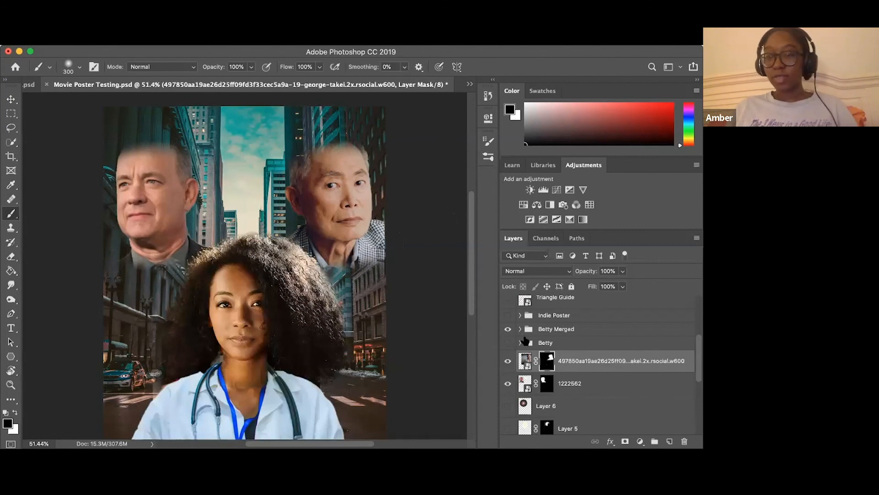
left_click(520, 342)
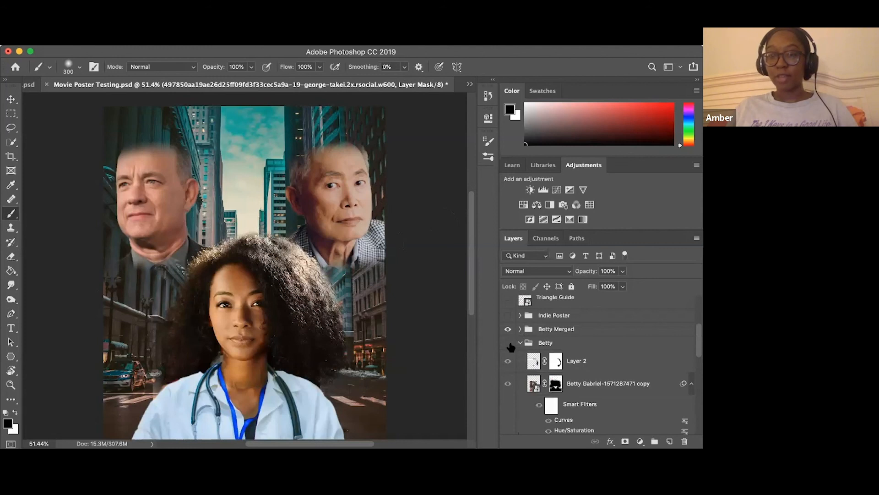
left_click(508, 343)
left_click(508, 328)
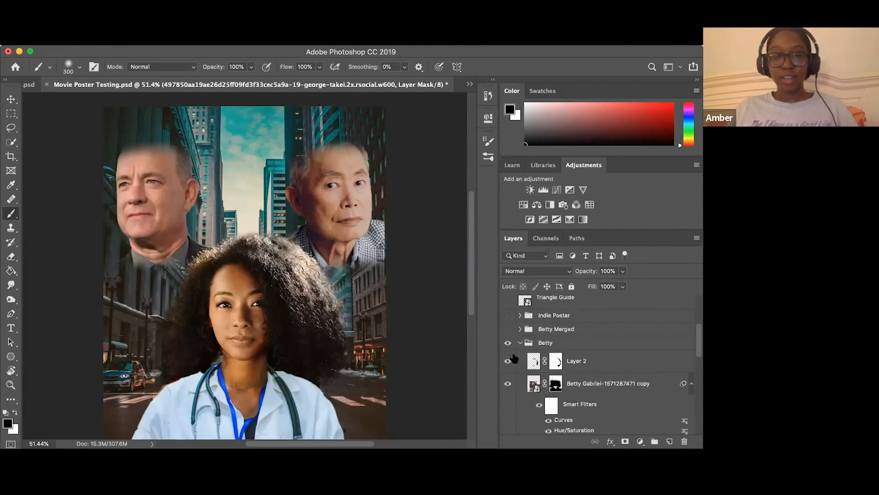
Toggle Layer 2 and the Betty Gabriel copy layer off and on to compare what each adds to the composite
scroll(509, 371, "down", 2)
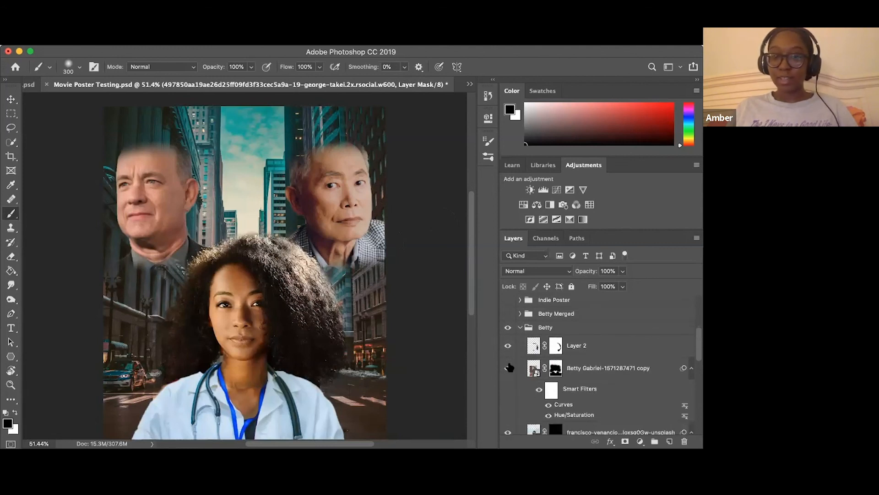
left_click(508, 346)
left_click(509, 346)
left_click(508, 346)
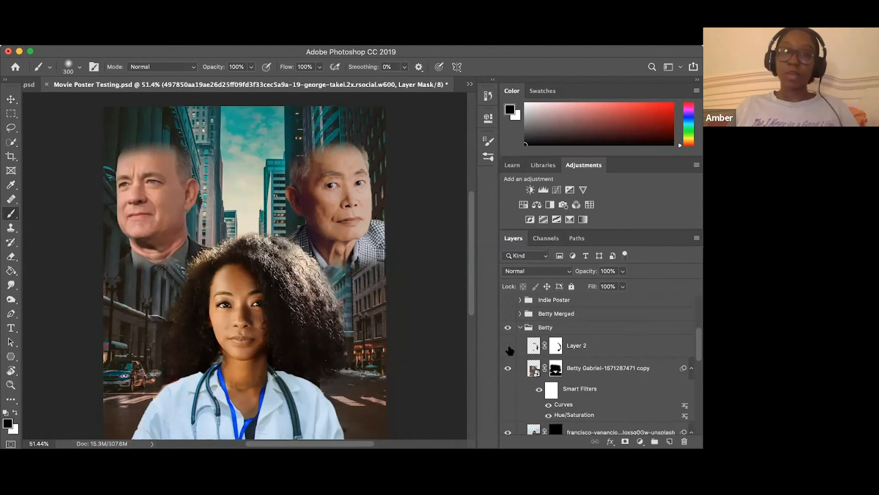
left_click(508, 346)
left_click(508, 369)
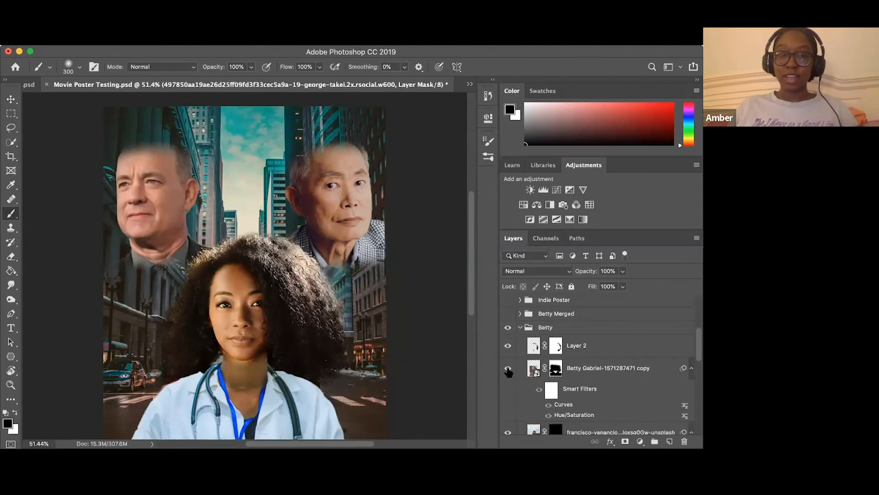
left_click(508, 369)
Open the francisco-venancio smart object to examine its source photo, and return to the poster's Betty group layers
scroll(510, 371, "down", 4)
left_click(533, 376)
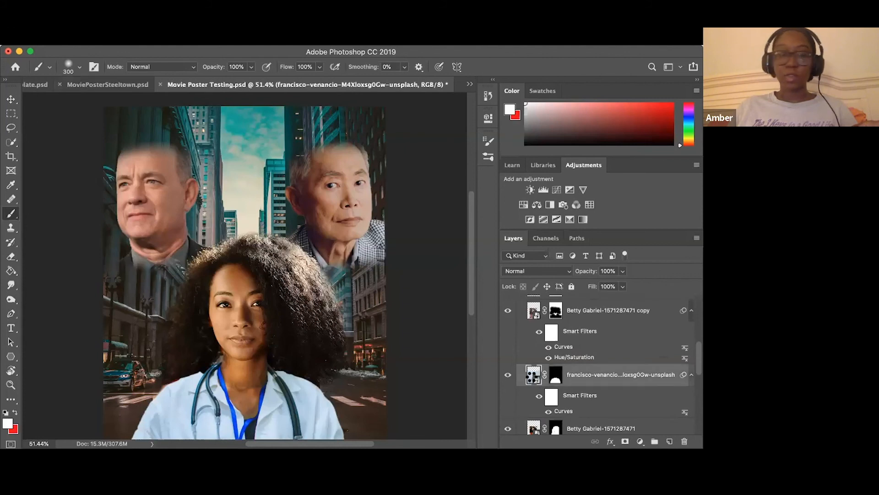
double_click(533, 375)
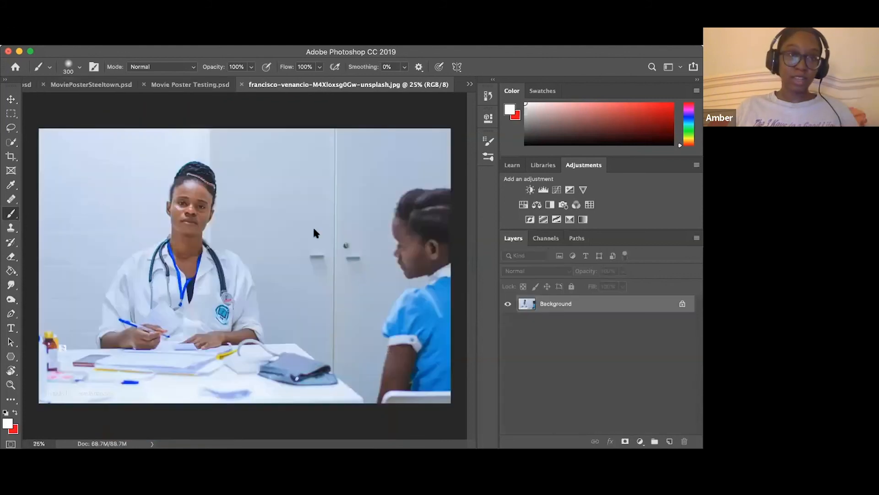
left_click(241, 85)
scroll(573, 408, "down", 2)
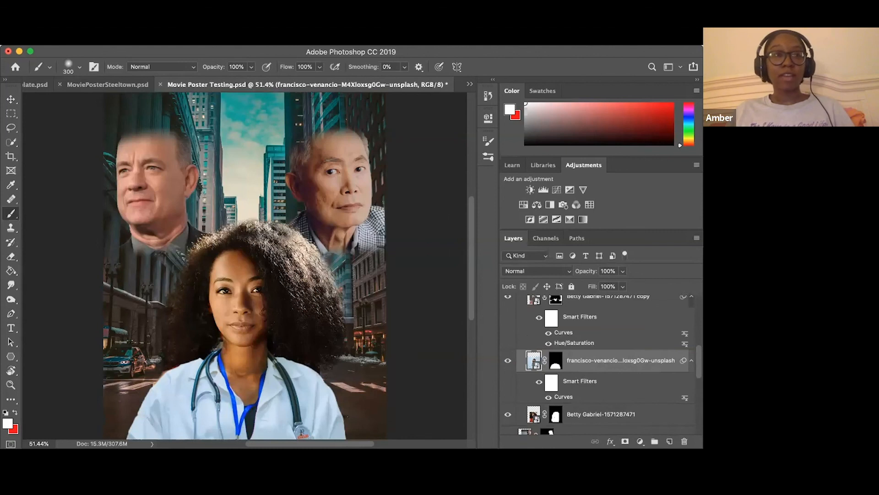
scroll(582, 344, "up", 3)
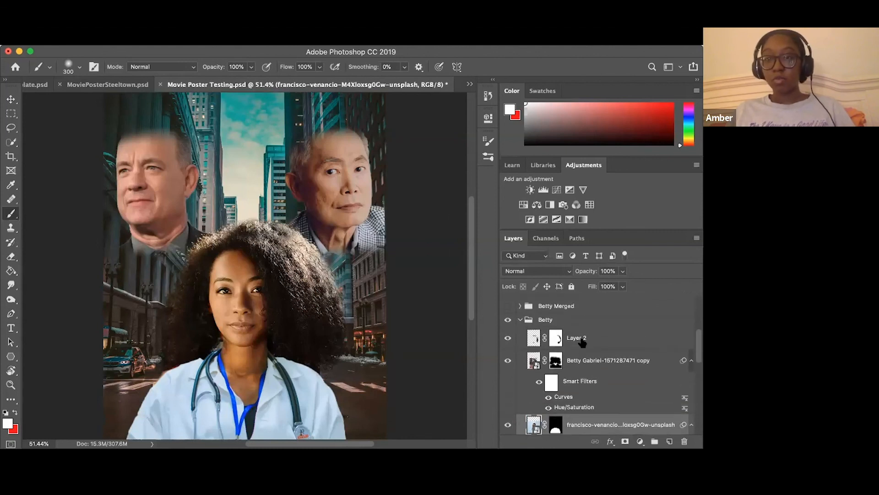
Collapse the Betty group in the layer stack
scroll(583, 342, "up", 4)
left_click(522, 410)
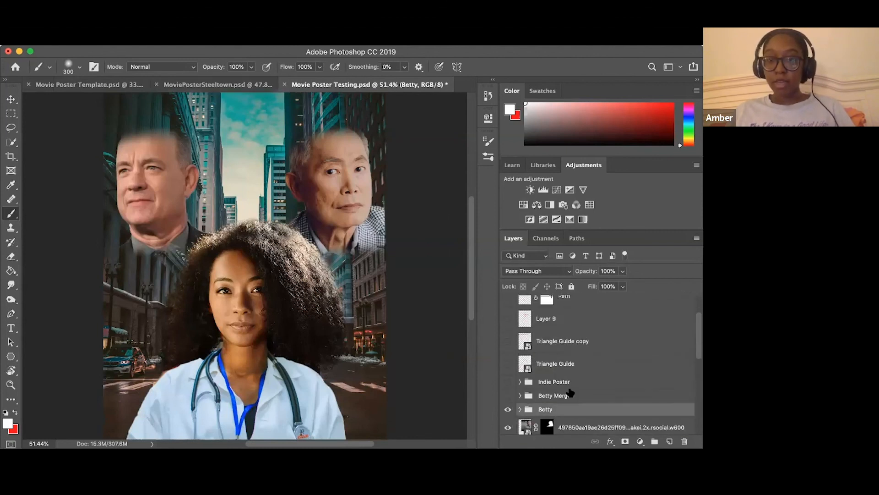
scroll(522, 403, "down", 3)
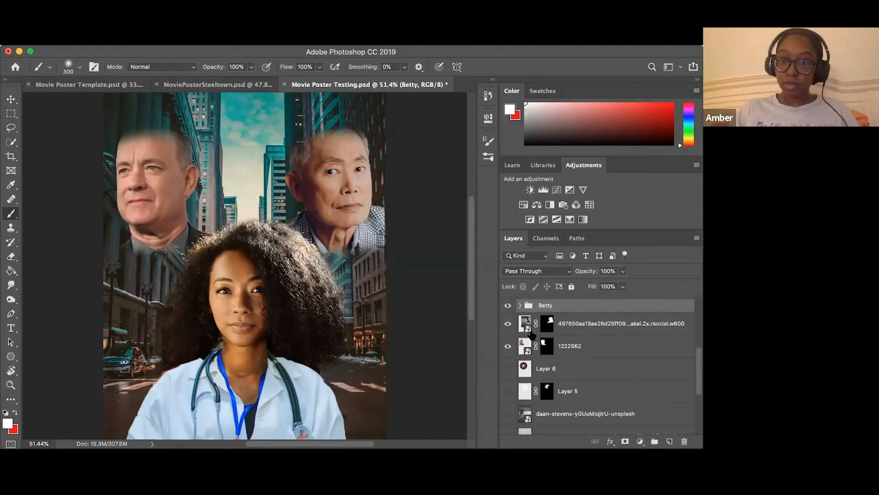
Apply Curves to the 497850aa portrait layer and lower the Blue channel's midtones to output 123 at input 133
left_click(566, 324)
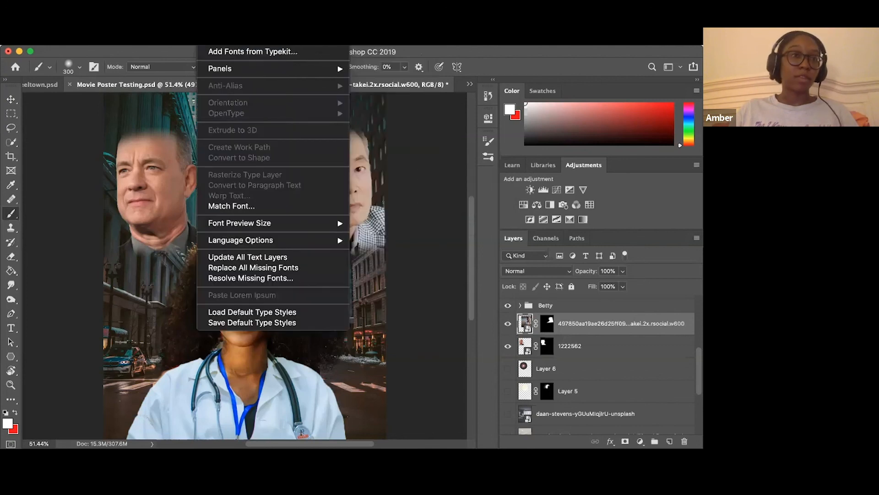
mouse_move(258, 73)
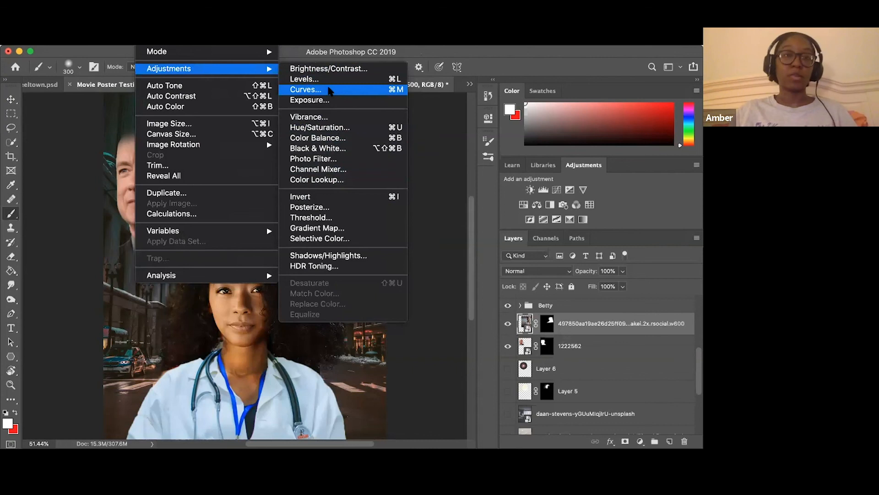
left_click(329, 88)
left_click_drag(510, 112, 594, 101)
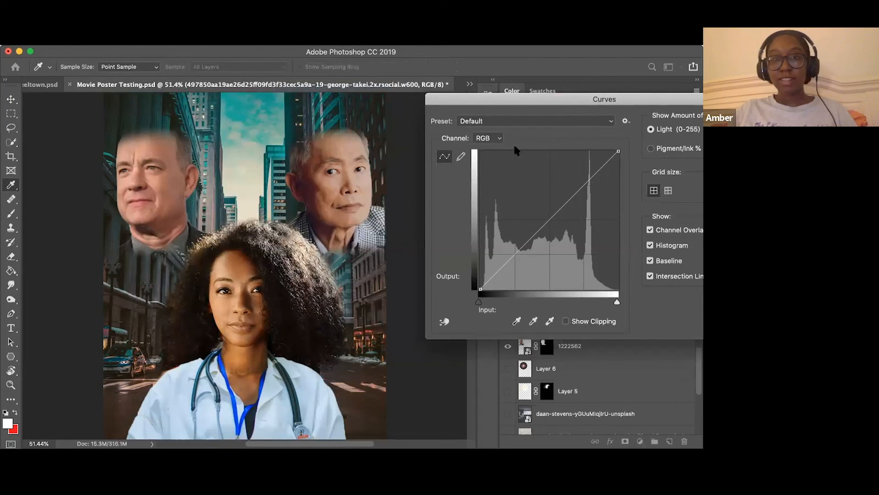
left_click(492, 138)
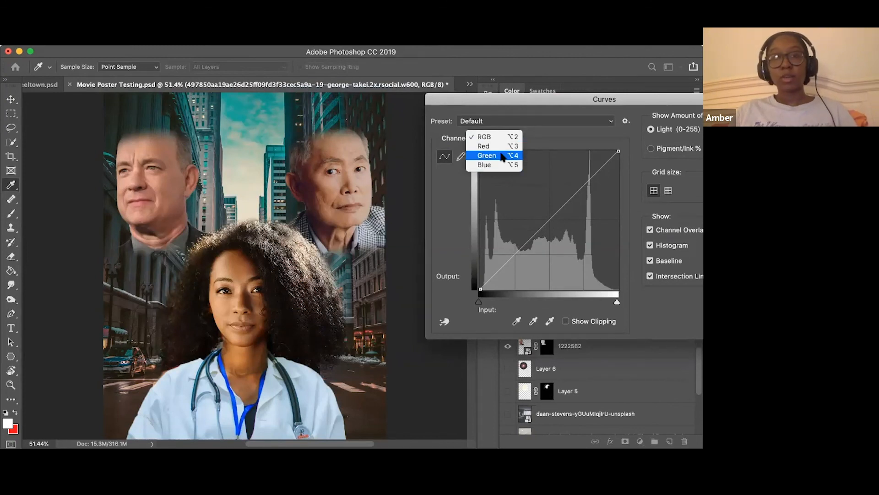
left_click(502, 157)
left_click(488, 139)
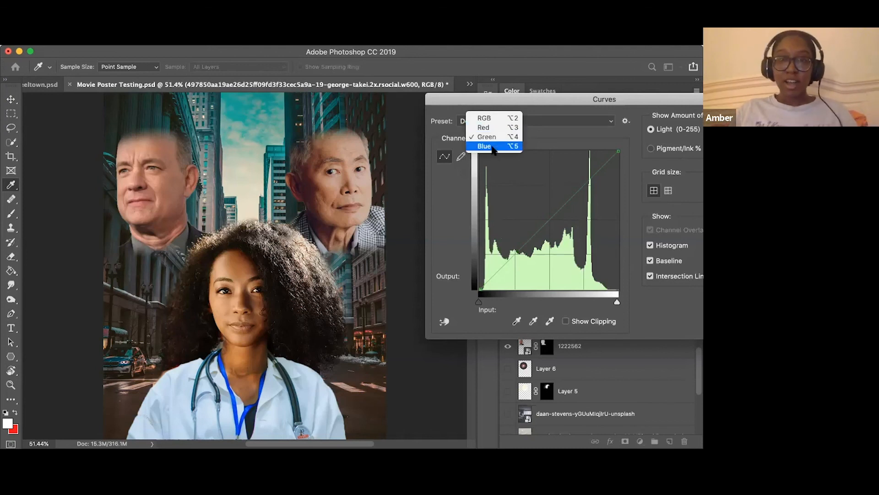
left_click(493, 147)
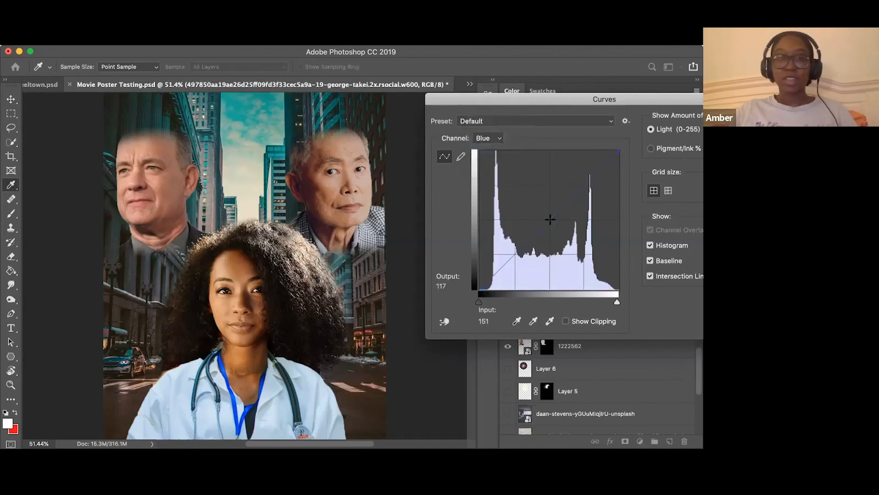
left_click(553, 223)
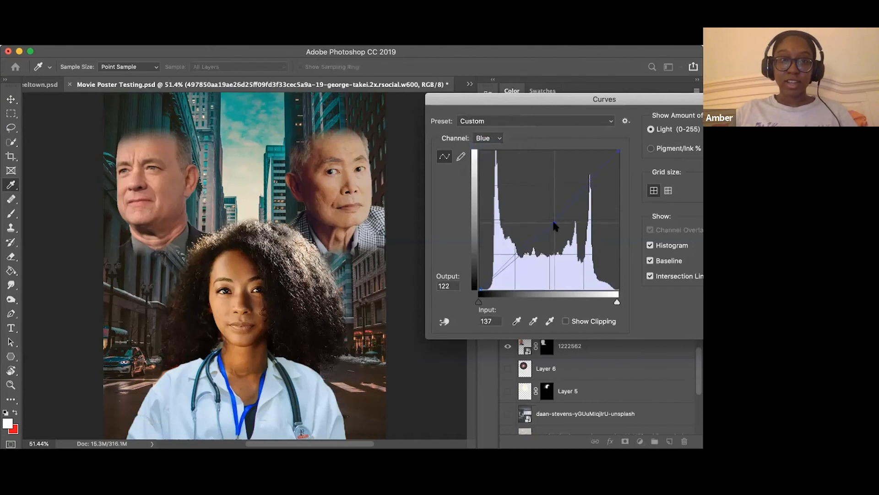
left_click_drag(554, 223, 552, 222)
left_click_drag(667, 101, 625, 103)
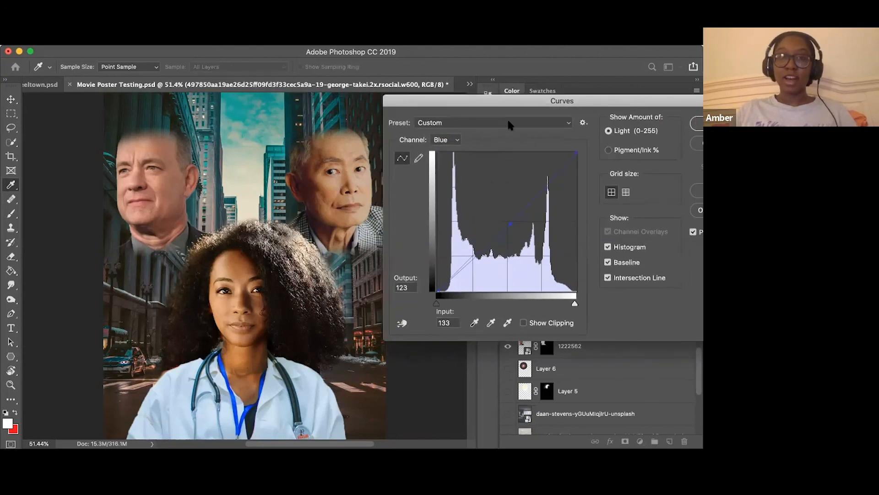
Shape the portrait's RGB curve into an S with points at input 71, output 51 and input 187, output 193, and apply it
left_click(439, 142)
left_click(458, 110)
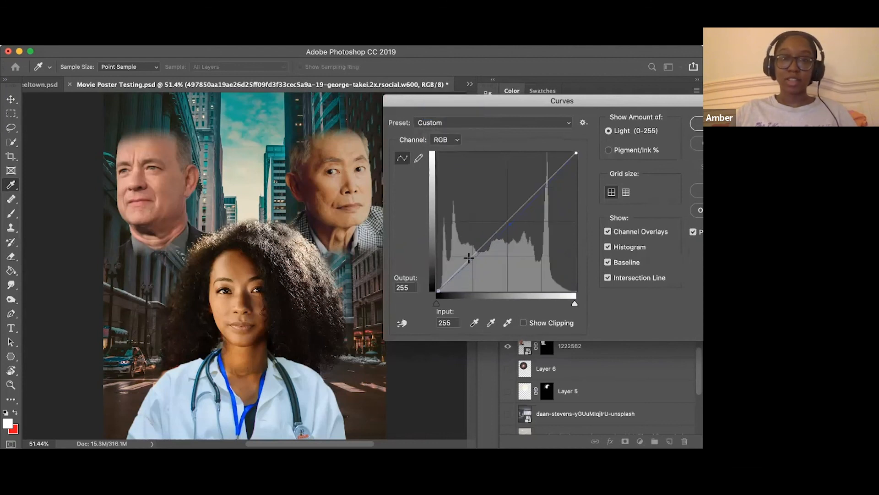
left_click_drag(471, 255, 476, 262)
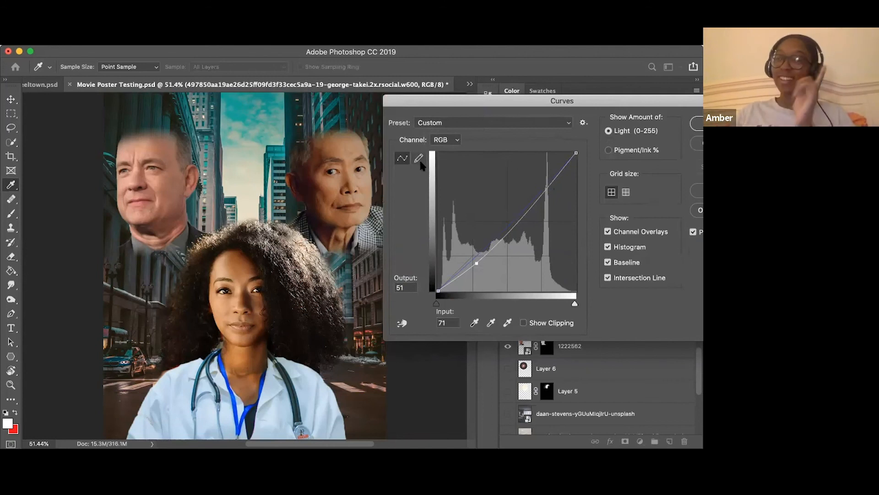
left_click_drag(550, 184, 538, 184)
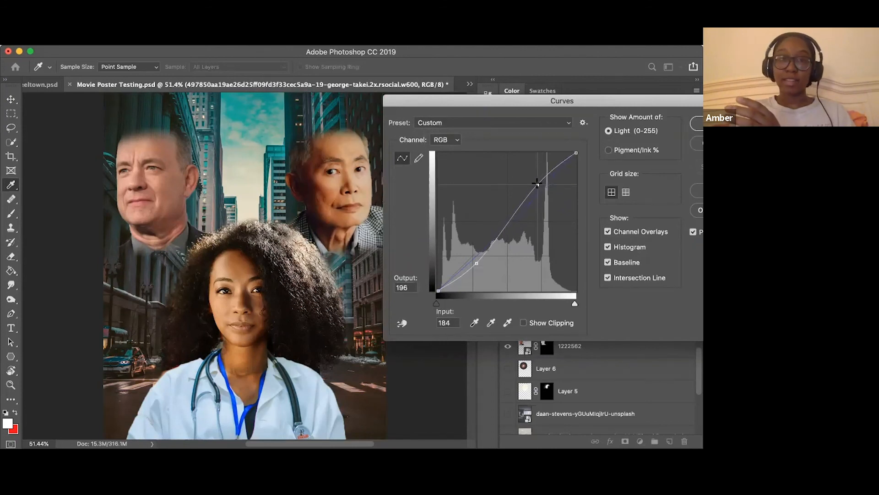
left_click(539, 186)
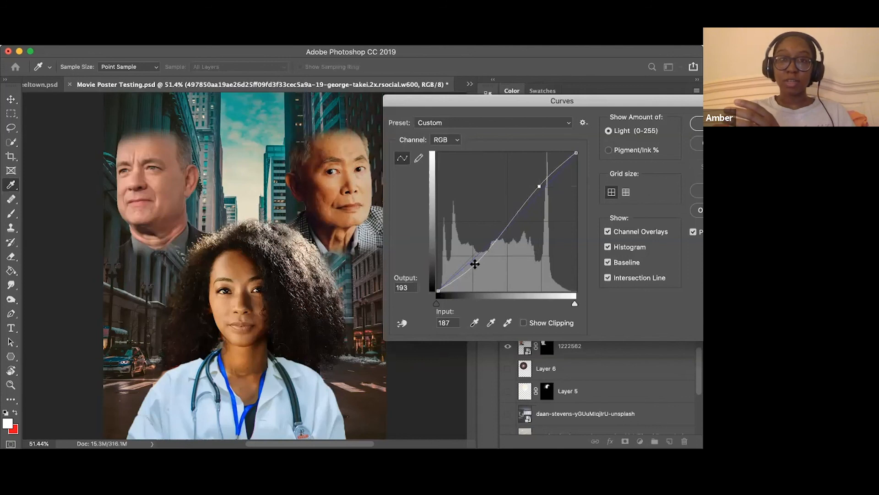
left_click(694, 125)
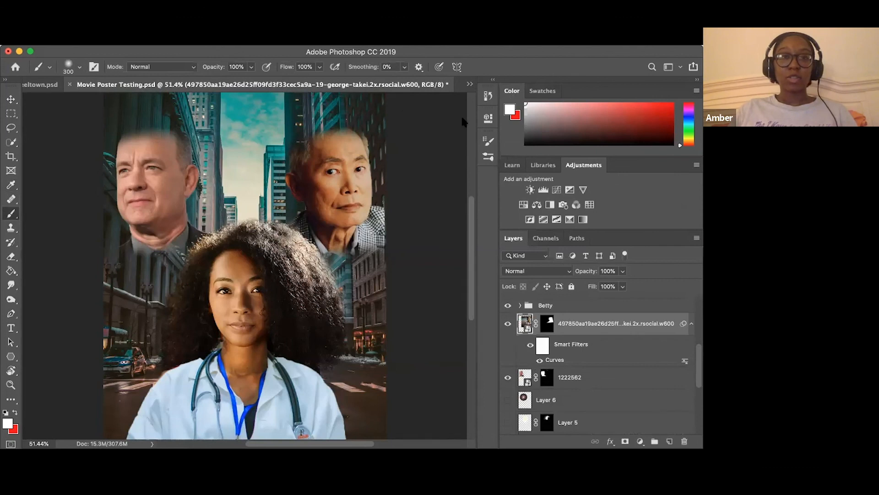
Start a Curves adjustment on the 1222562 portrait layer and pull the Red channel's midtones slightly down
left_click(525, 371)
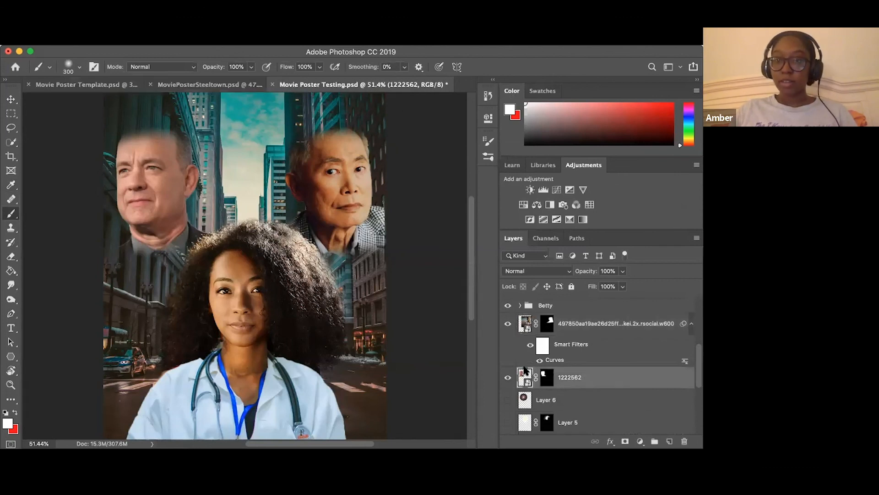
left_click(149, 41)
mouse_move(174, 73)
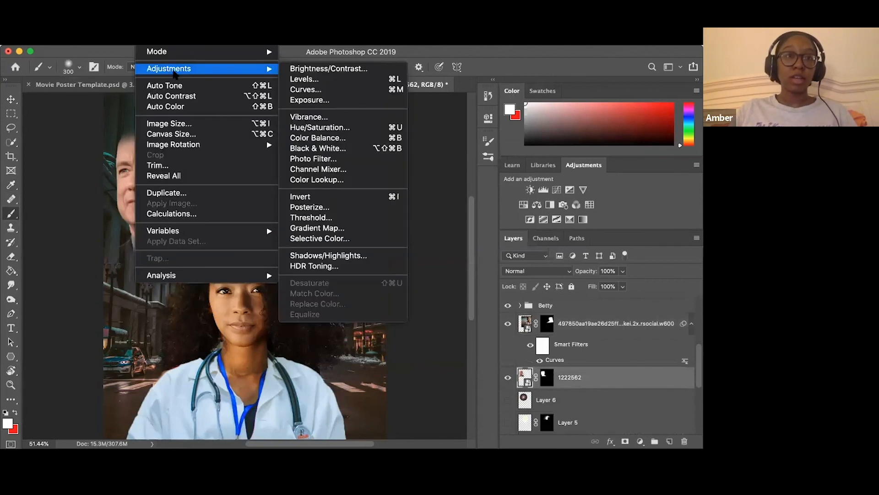
left_click(321, 89)
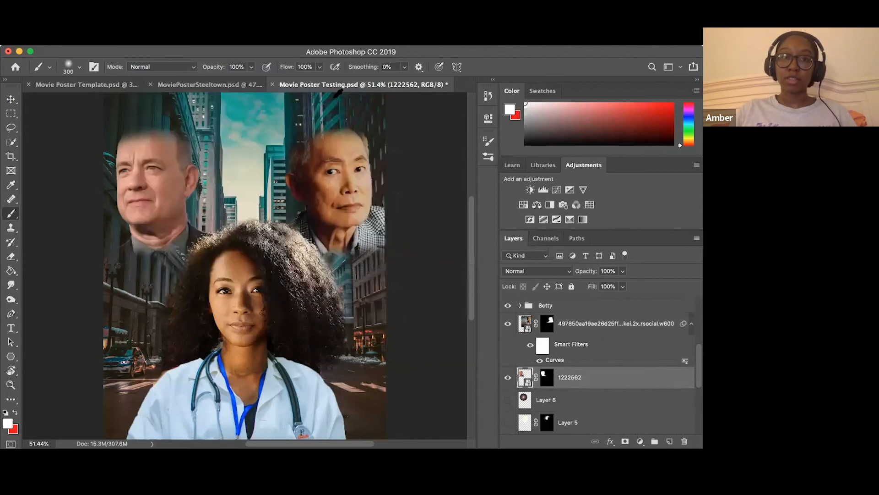
left_click_drag(363, 96, 529, 91)
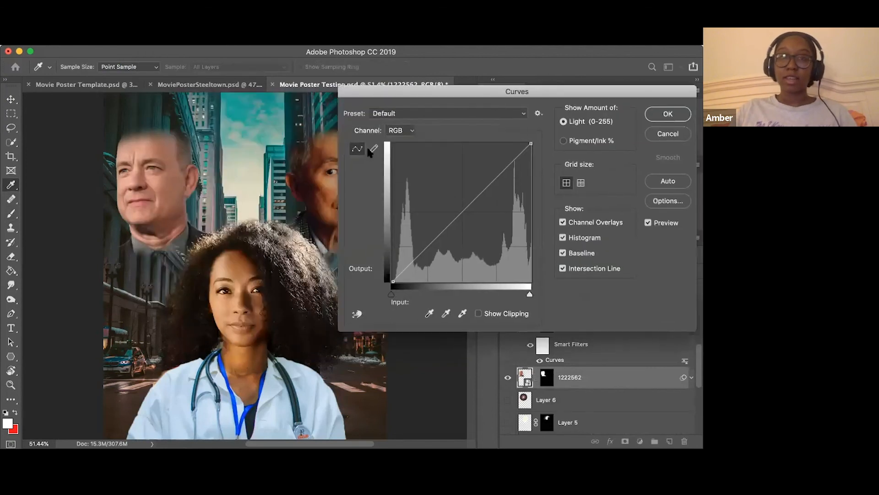
left_click(402, 132)
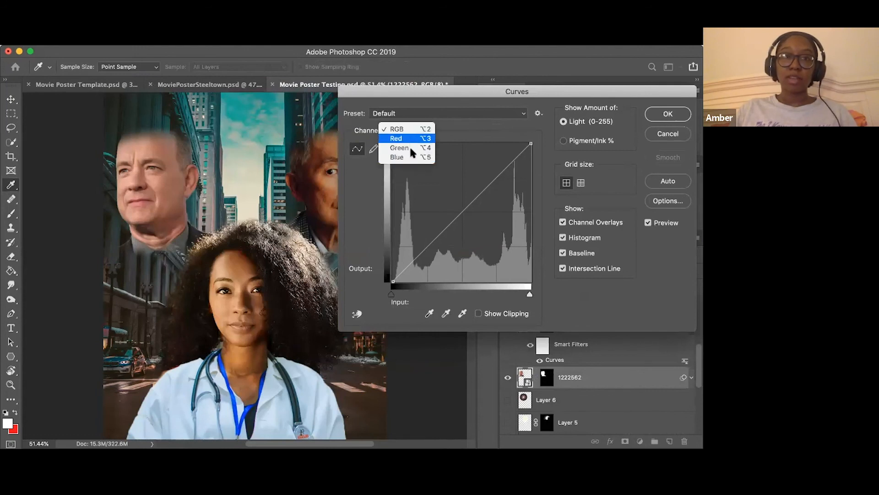
left_click(411, 138)
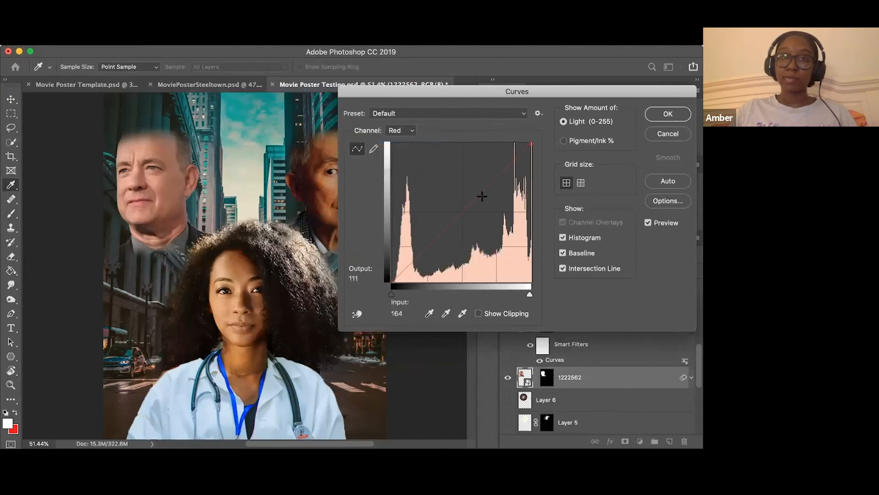
left_click(483, 200)
left_click_drag(484, 201, 486, 203)
Lower the 1222562 portrait's Blue curve to output 148 at input 160 and apply the Curves adjustment
left_click(404, 132)
left_click(412, 151)
left_click_drag(478, 200, 481, 201)
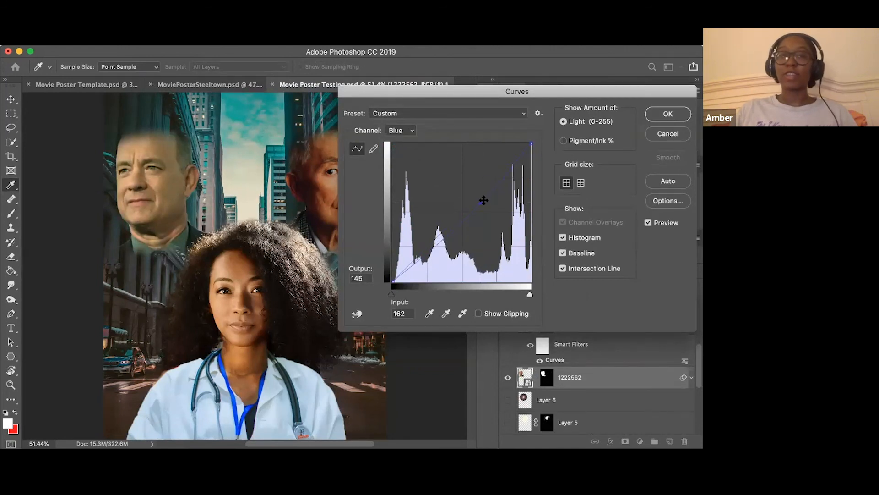
left_click_drag(481, 200, 481, 200)
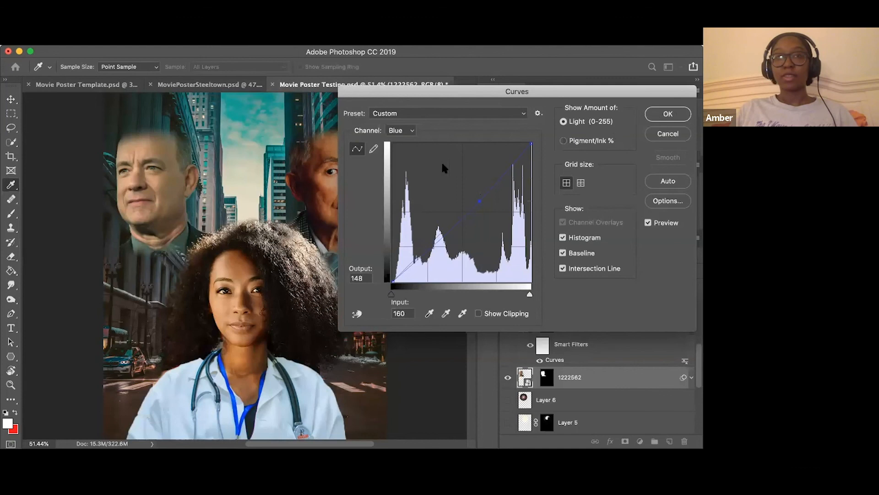
key("Return")
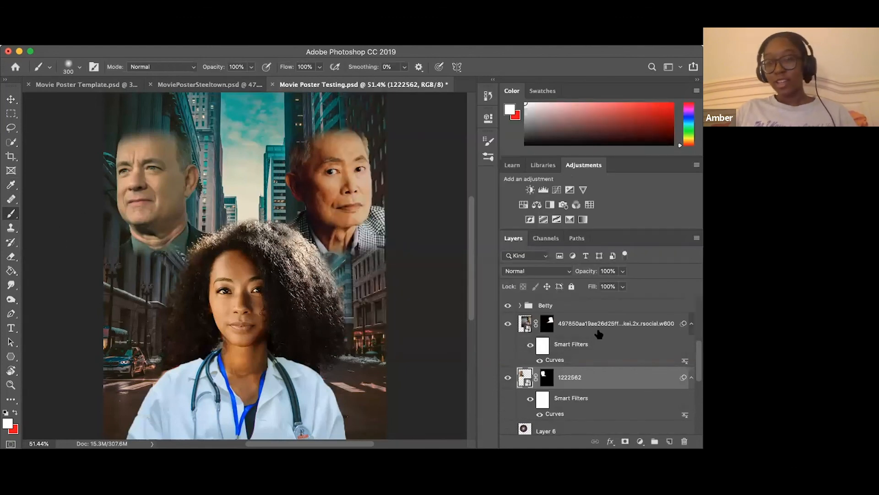
Show the Black Text on White Background Template group over the poster and select the Triangle Guide copy layer
scroll(599, 334, "up", 5)
scroll(599, 335, "down", 1)
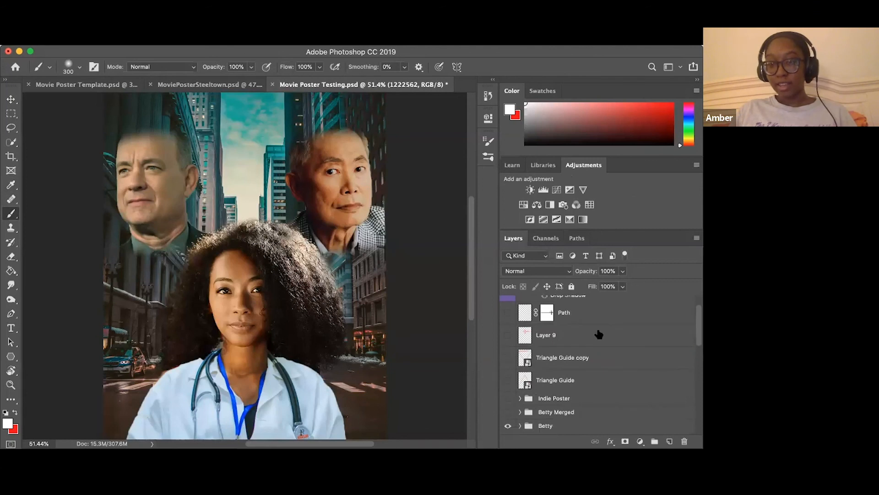
scroll(539, 377, "up", 1)
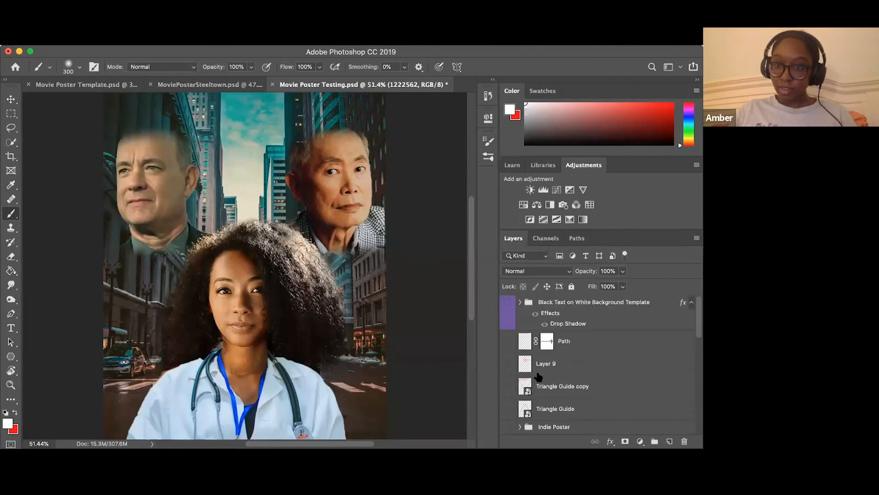
left_click(508, 303)
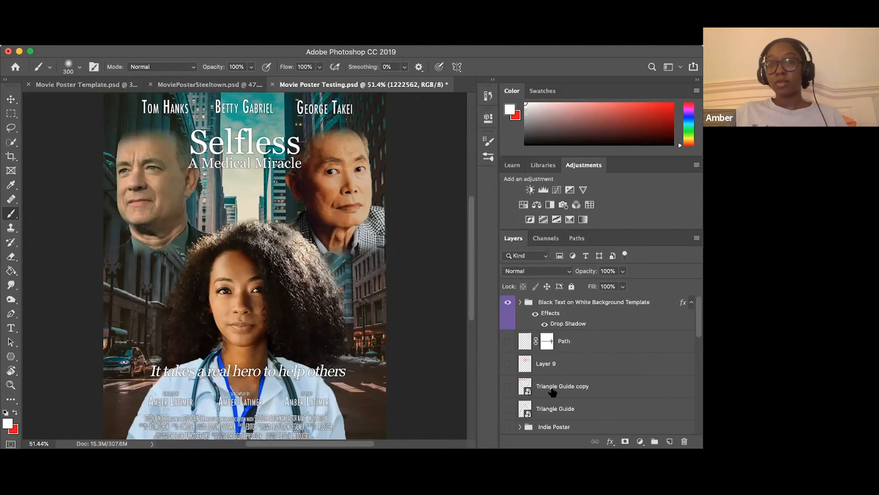
left_click(571, 388)
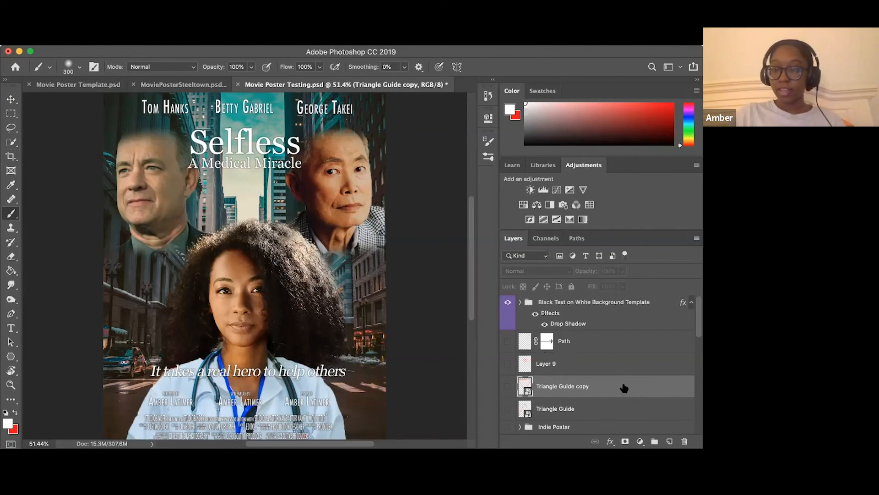
Copy the entire source photo from the 1222562 smart object and paste it into the poster as a new layer
scroll(548, 356, "down", 5)
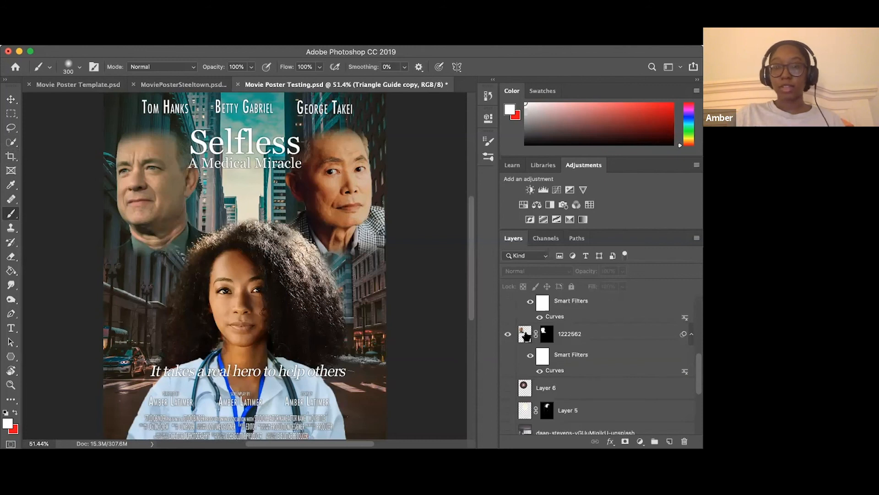
left_click(525, 336)
double_click(526, 336)
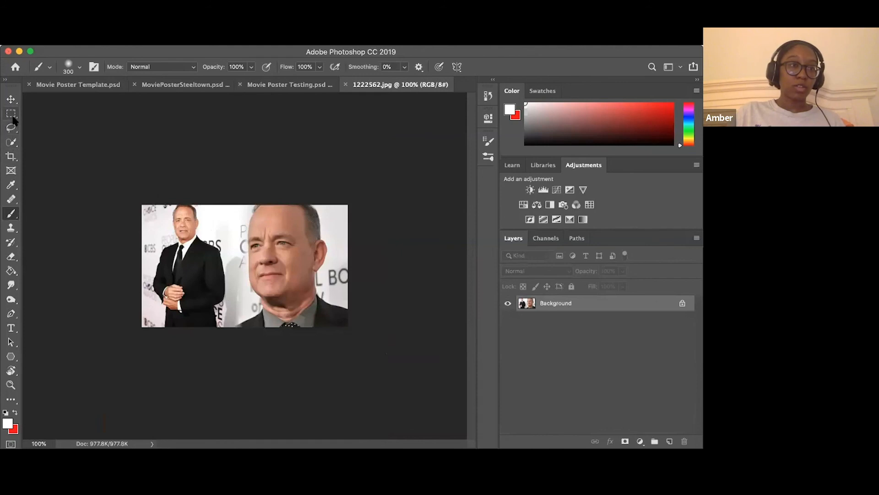
key("super+a")
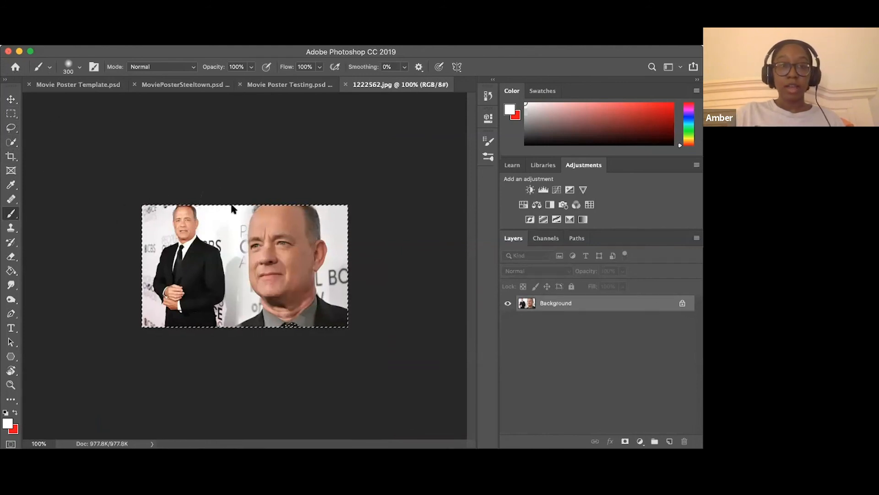
left_click(345, 85)
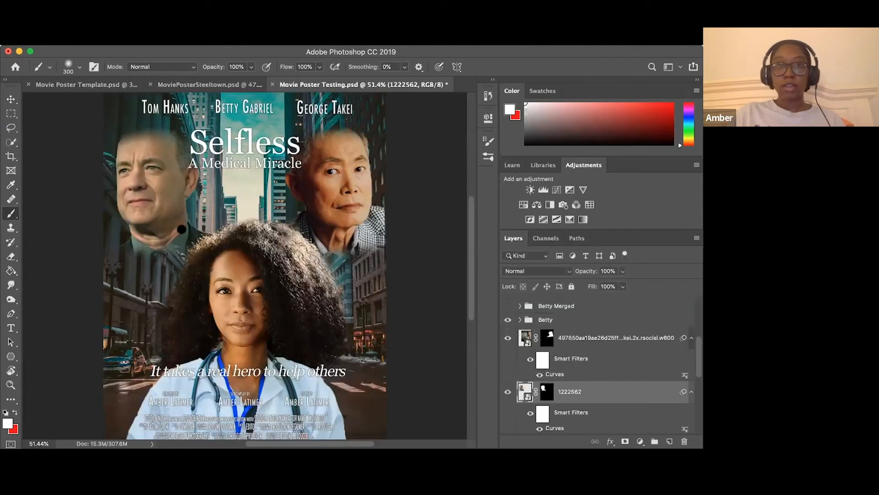
key("super+shift+alt+n")
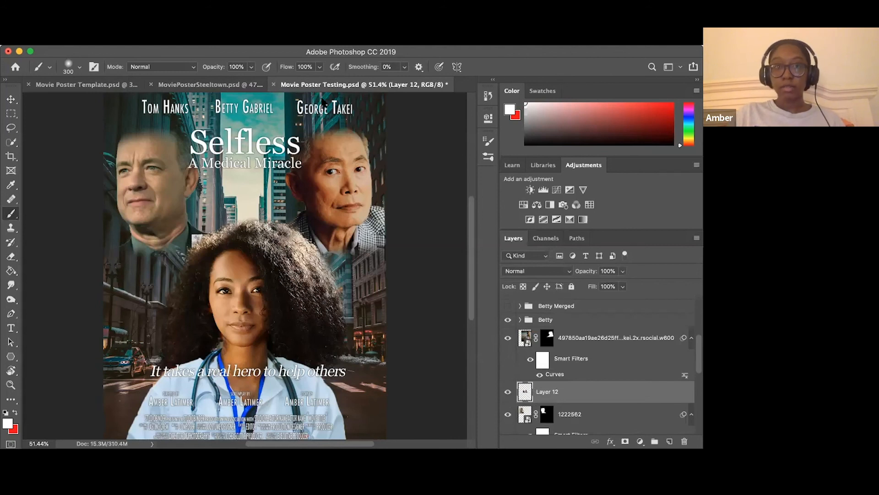
Move the pasted photo layer directly below the Betty group and hide the 497850aa and 1222562 portrait layers
left_click_drag(578, 391, 583, 325)
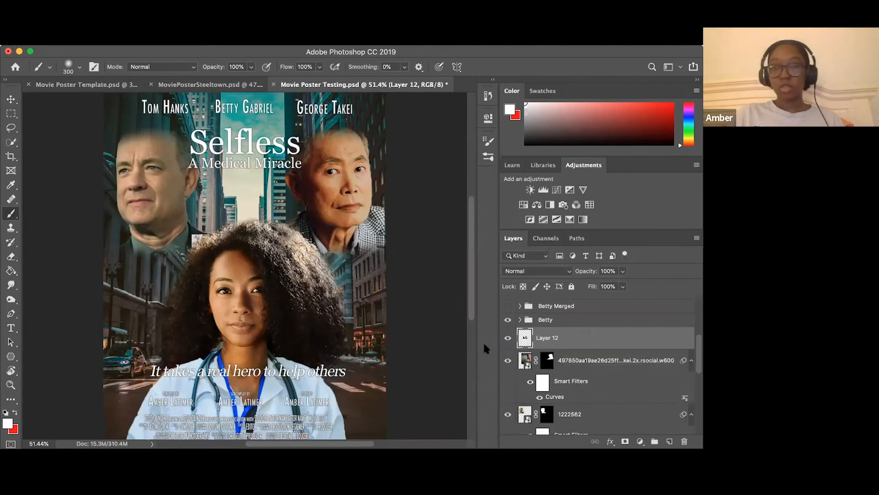
left_click(508, 361)
left_click(508, 415)
scroll(508, 422, "down", 4)
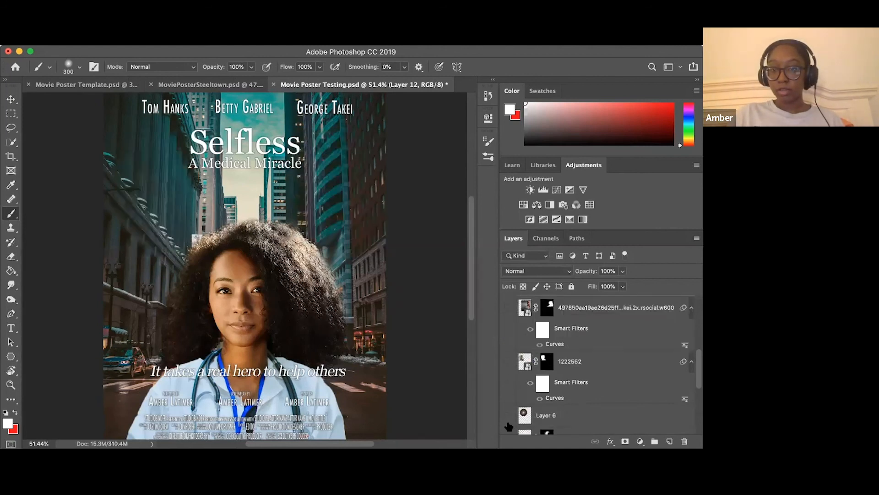
Hide the max-bender city background layer
left_click(508, 370)
left_click(508, 370)
scroll(515, 399, "down", 5)
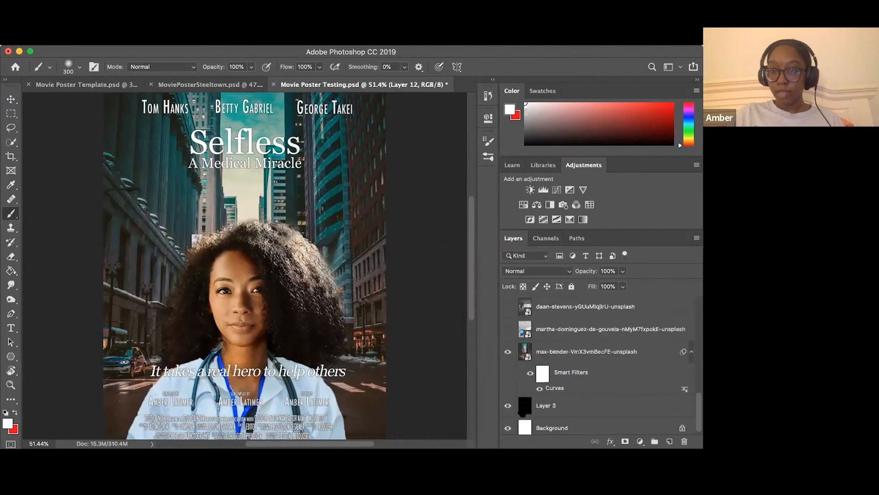
left_click(507, 346)
Hide the Black Text on White Background Template group and the Betty group to isolate the pasted photo on Layer 12
scroll(551, 364, "up", 5)
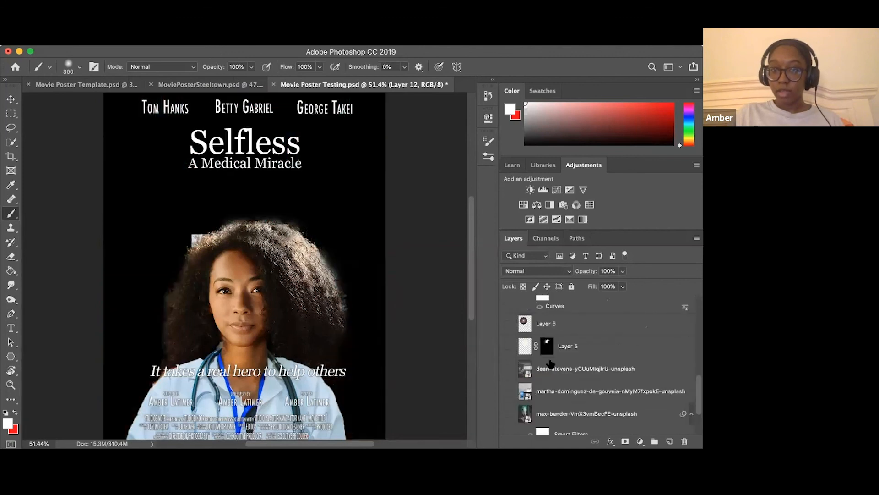
scroll(551, 364, "down", 2)
scroll(550, 364, "up", 4)
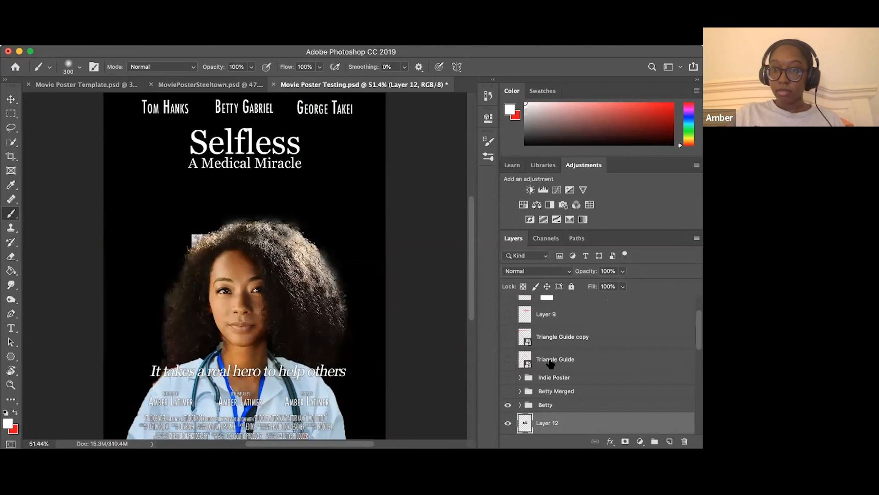
left_click(552, 373)
scroll(551, 373, "up", 1)
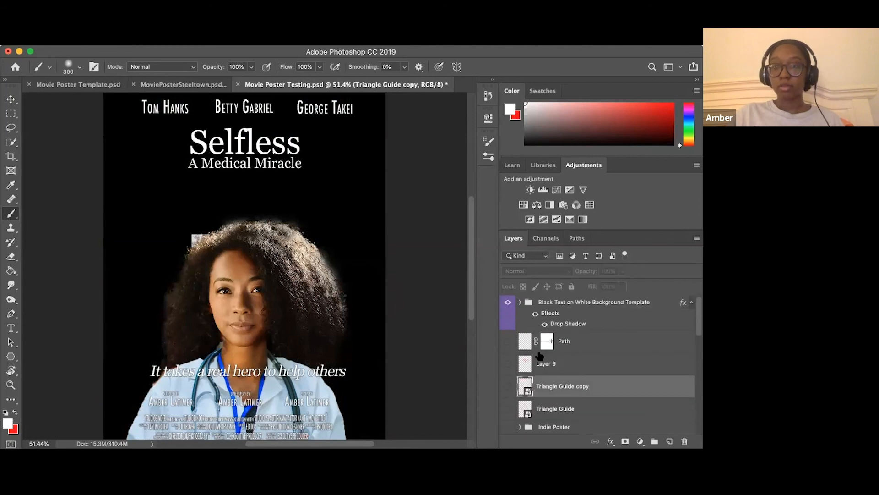
left_click(508, 304)
scroll(583, 363, "down", 3)
left_click(508, 358)
left_click(508, 358)
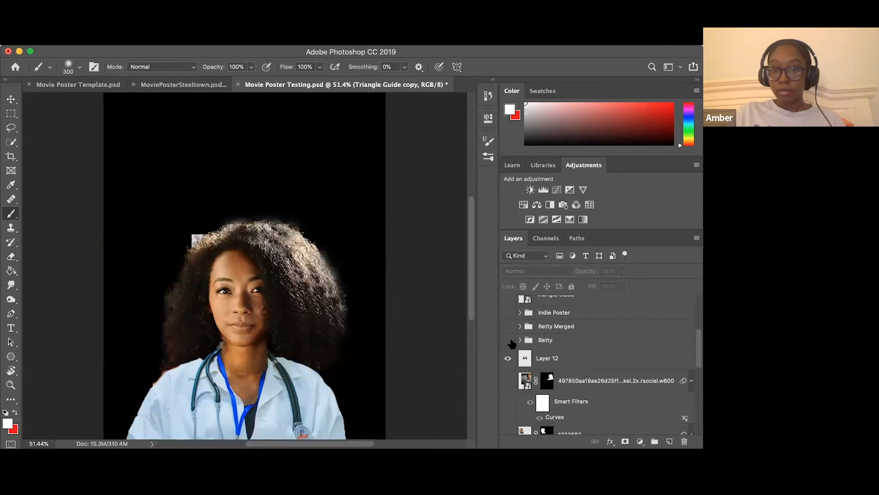
left_click(508, 340)
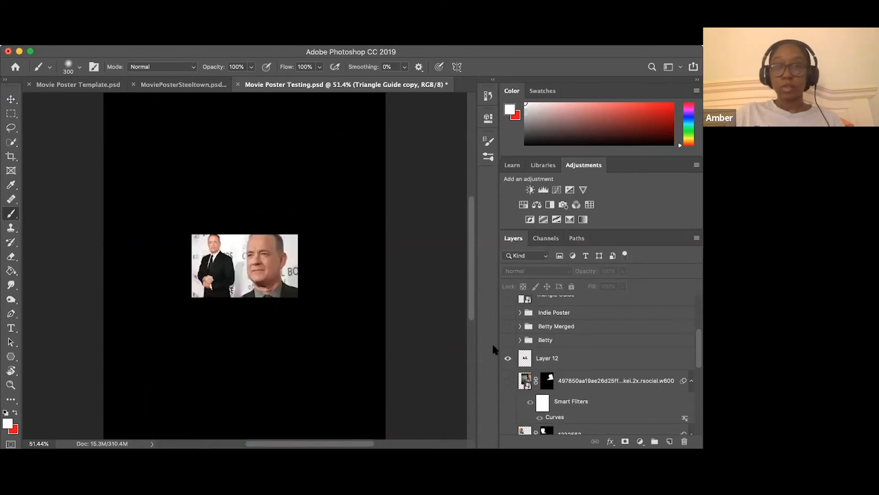
Paint white brush strokes directly over the pasted photo on Layer 12 and undo them
left_click(552, 364)
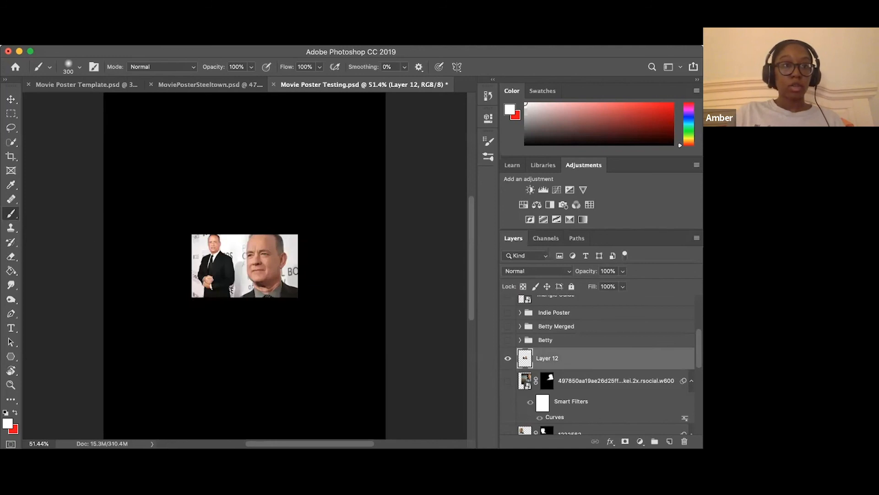
mouse_move(275, 250)
left_mouse_down()
mouse_move(293, 233)
mouse_move(257, 275)
mouse_move(279, 270)
mouse_move(314, 298)
mouse_move(316, 322)
left_mouse_up()
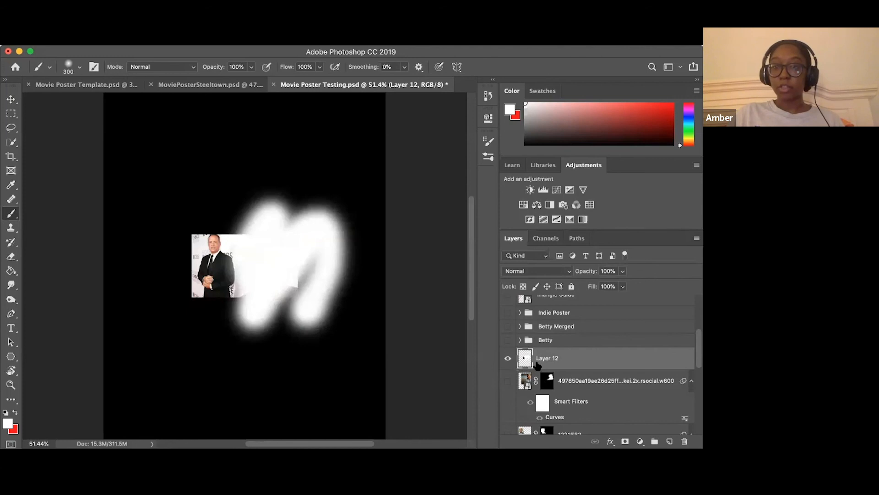
key("super+z")
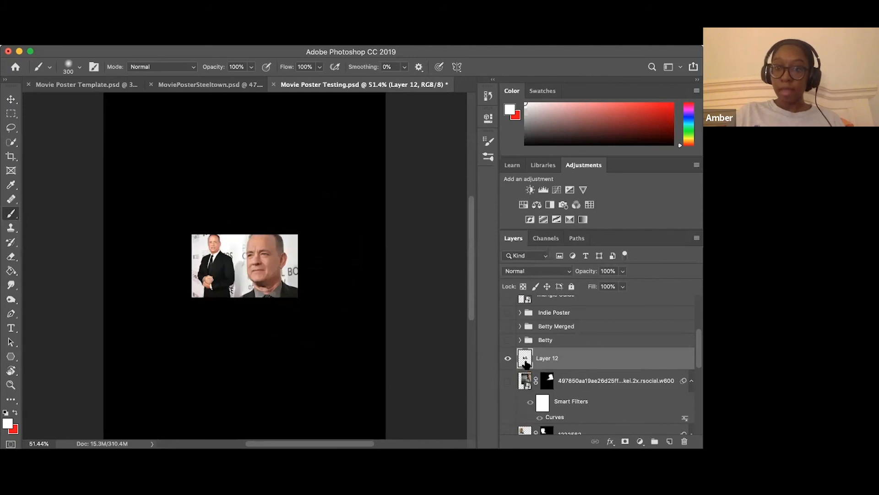
mouse_move(293, 251)
left_mouse_down()
mouse_move(268, 254)
mouse_move(264, 285)
mouse_move(268, 210)
mouse_move(269, 310)
mouse_move(335, 206)
mouse_move(268, 283)
left_mouse_up()
key("super+z")
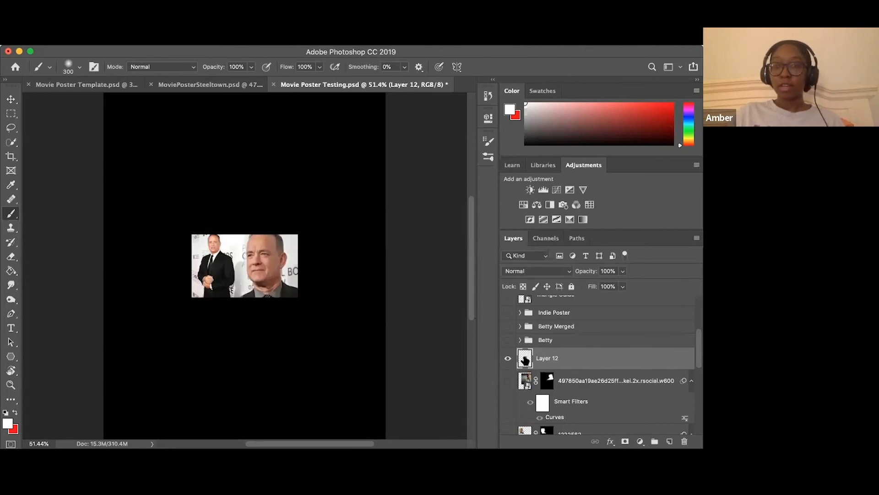
right_click(526, 360)
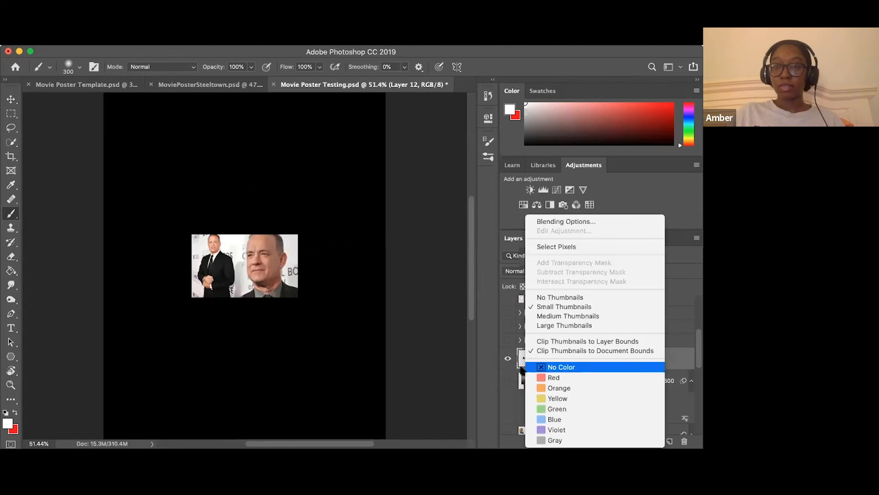
left_click(533, 367)
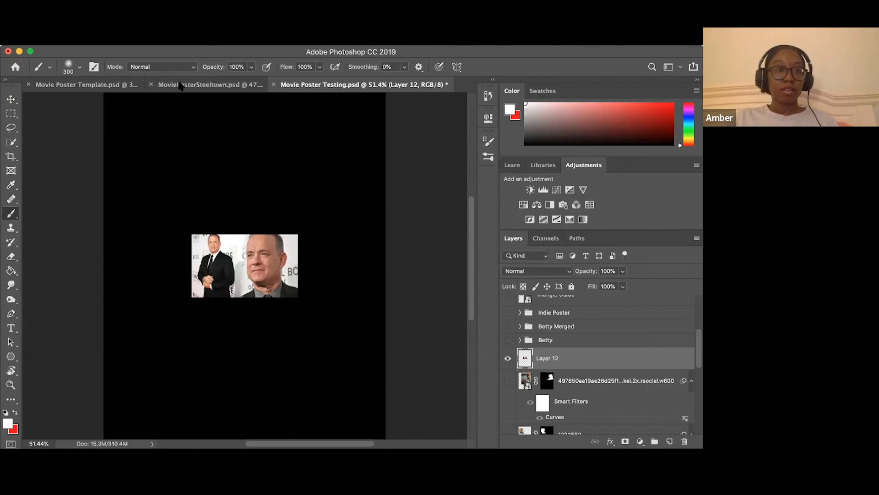
Hide Layer 12 and show the Indie Poster group with the Black Text on White Background Template group over it
left_click(508, 359)
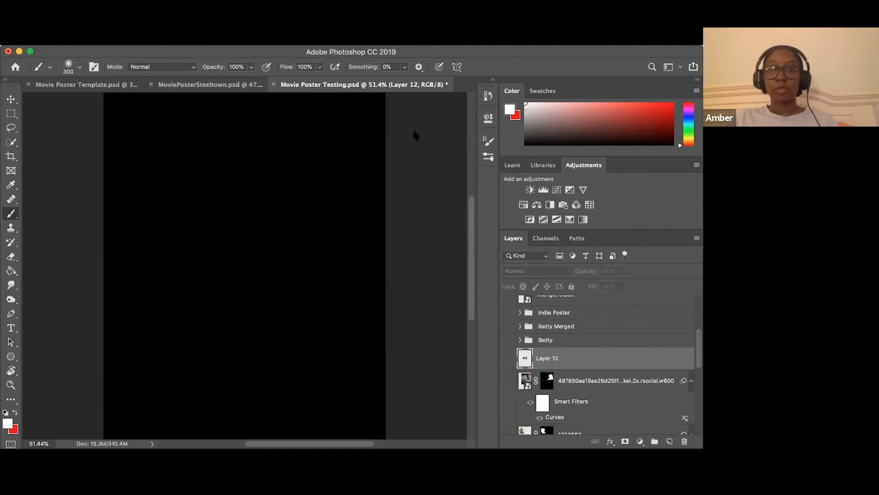
left_click(507, 313)
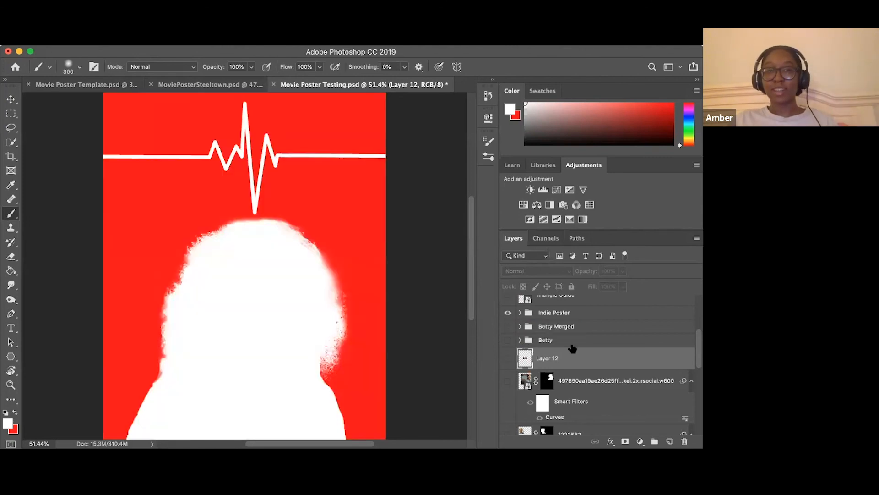
scroll(572, 349, "up", 5)
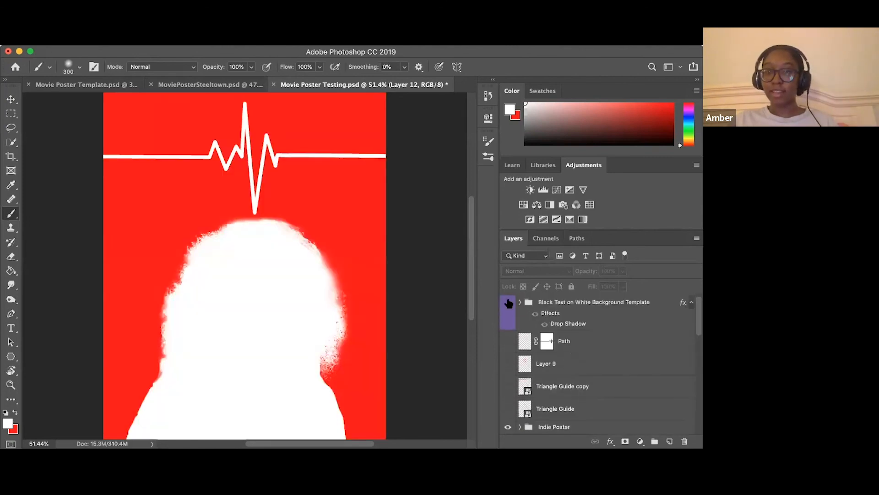
left_click(508, 302)
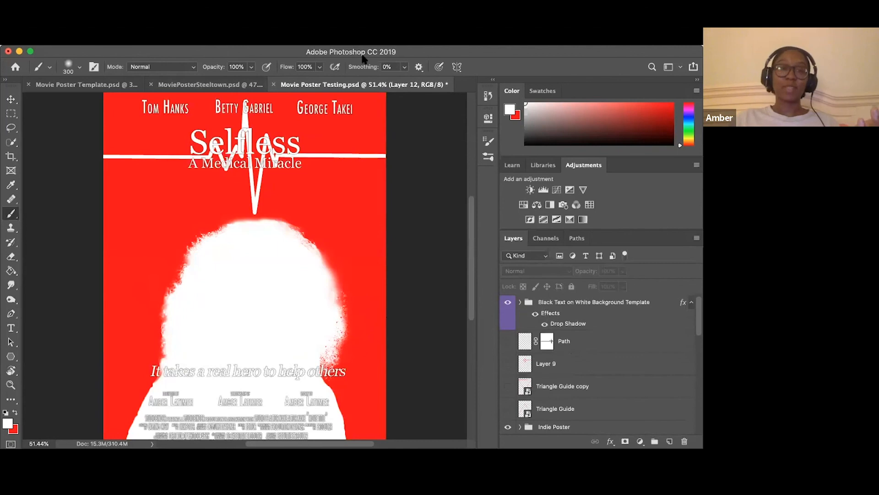
left_click(265, 168)
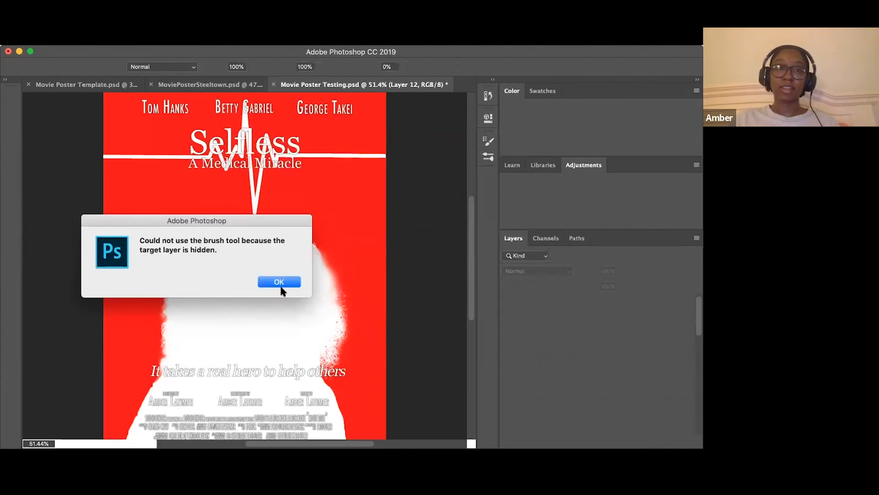
left_click(279, 282)
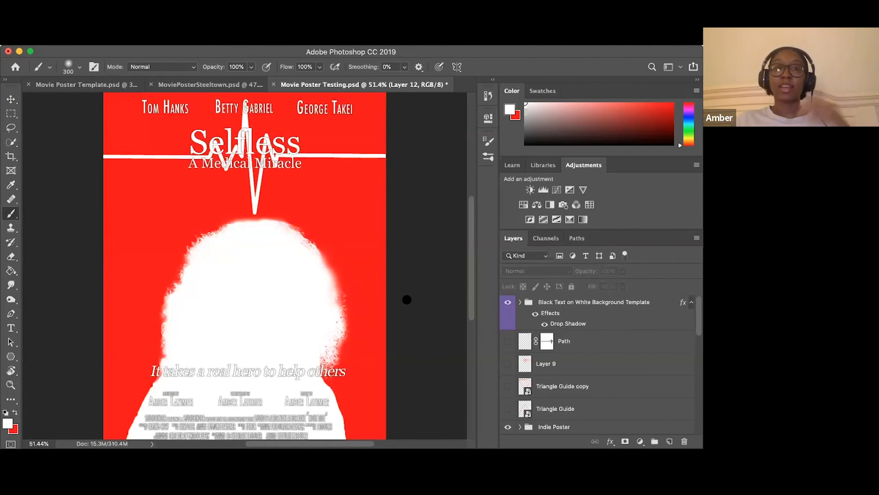
Compare the poster without and with the text template group, and hide the Indie Poster group
left_click(508, 303)
left_click(507, 303)
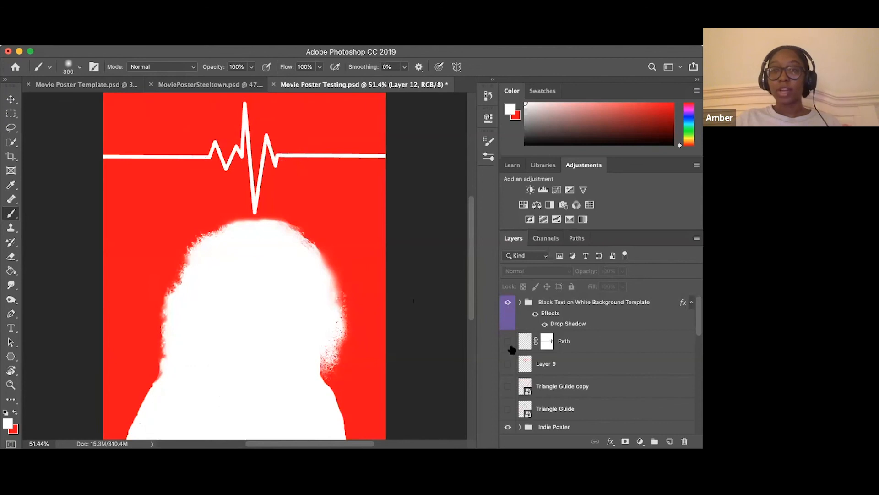
scroll(512, 351, "down", 2)
left_click(508, 349)
scroll(512, 350, "down", 3)
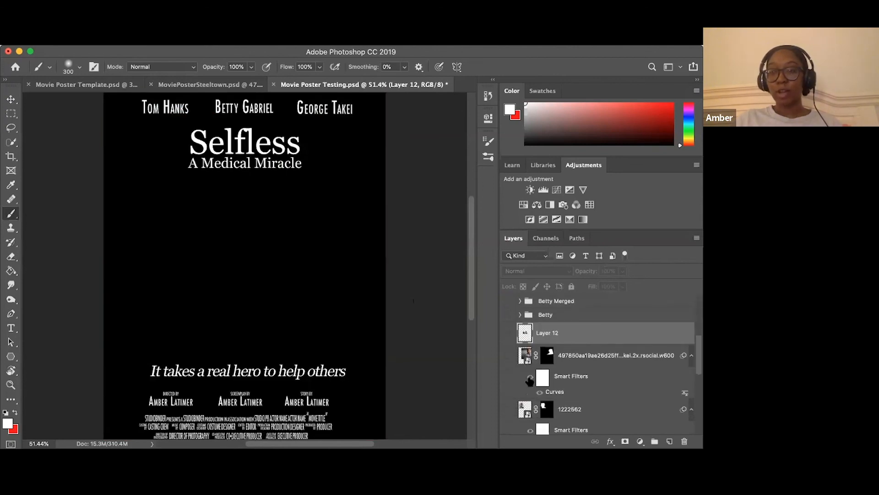
Show the 497850aa and 1222562 portraits, Layer 6, Layer 5, the max-bender city background and the Betty Merged group
left_click(508, 355)
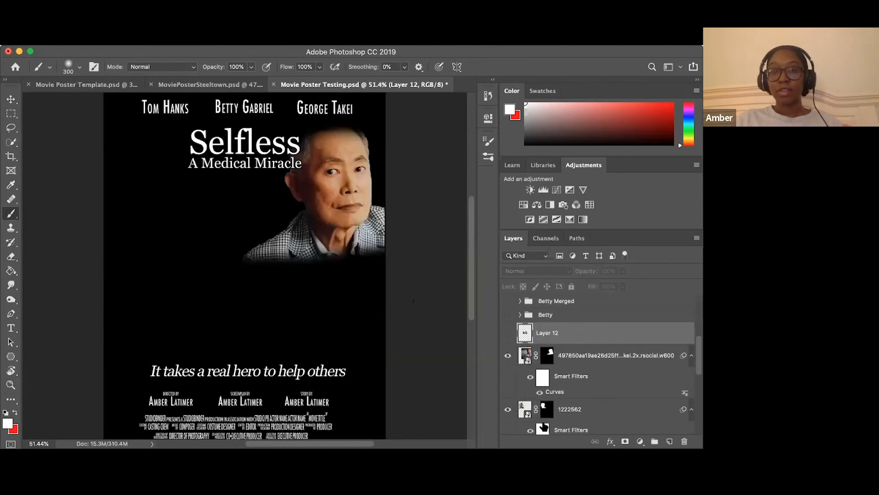
left_click(507, 409)
scroll(543, 426, "down", 3)
scroll(544, 426, "down", 1)
left_click(507, 373)
scroll(515, 367, "down", 3)
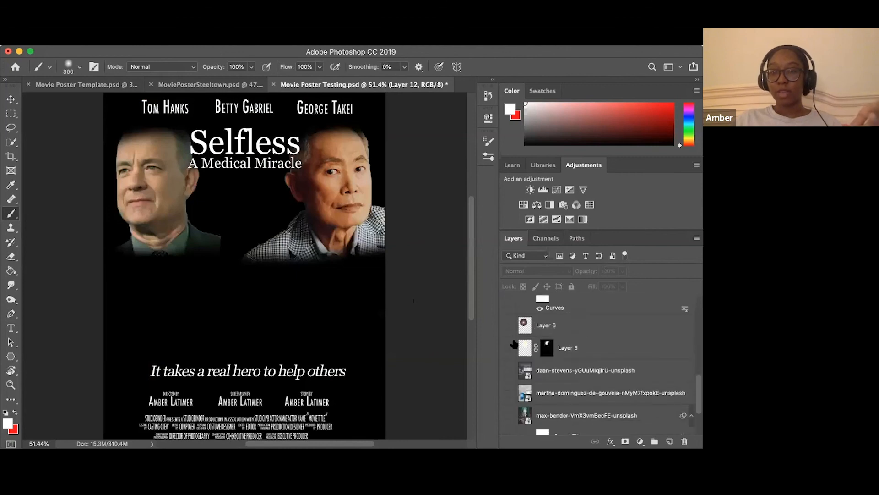
left_click(508, 348)
left_click(508, 415)
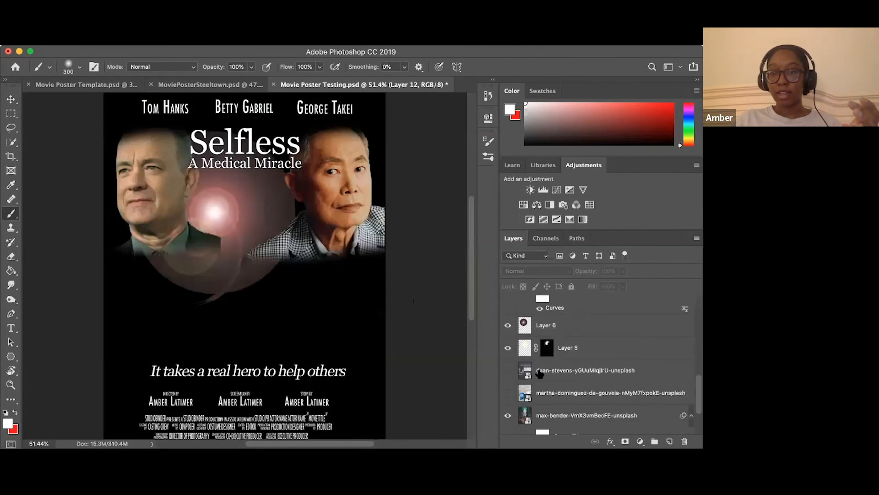
scroll(539, 374, "up", 4)
scroll(539, 373, "up", 3)
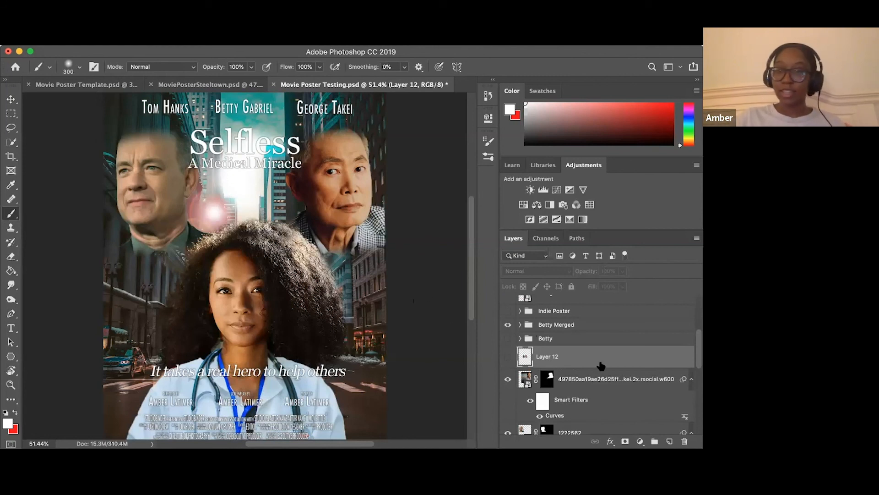
Preview the Triangle Guide over the poster, and replace it with the inverted Triangle Guide copy
scroll(596, 365, "up", 3)
scroll(537, 401, "down", 2)
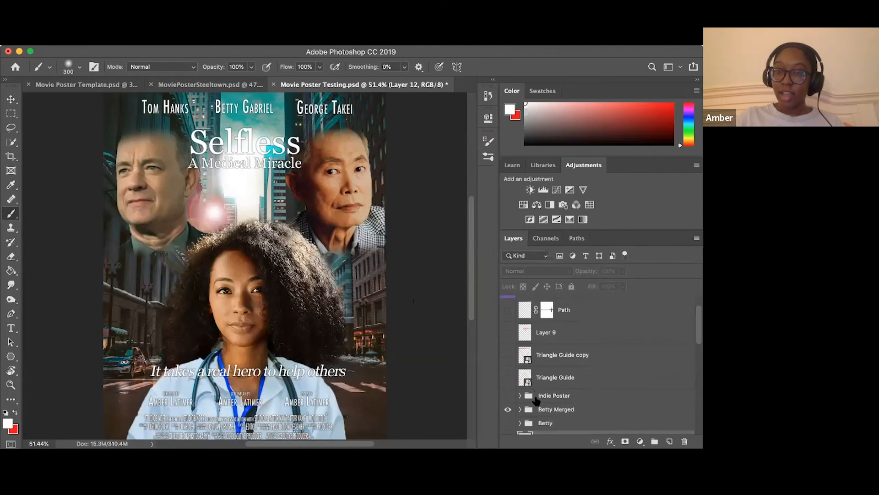
left_click(508, 378)
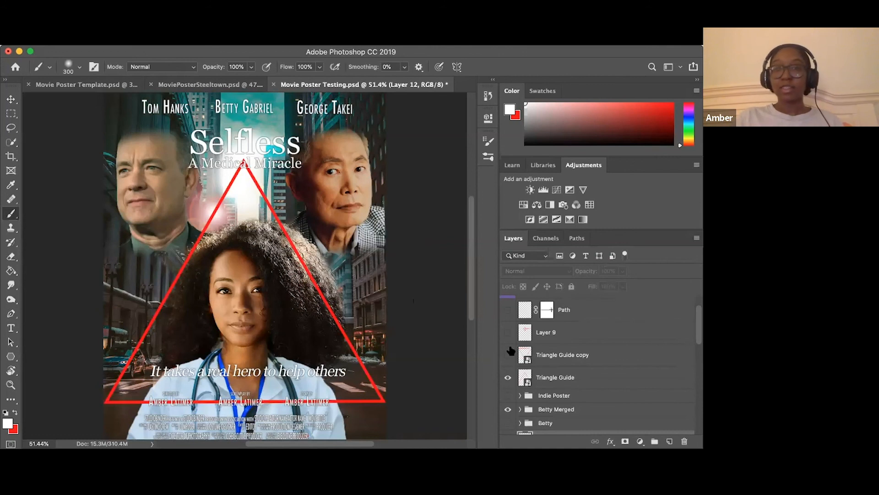
left_click(508, 378)
left_click(507, 355)
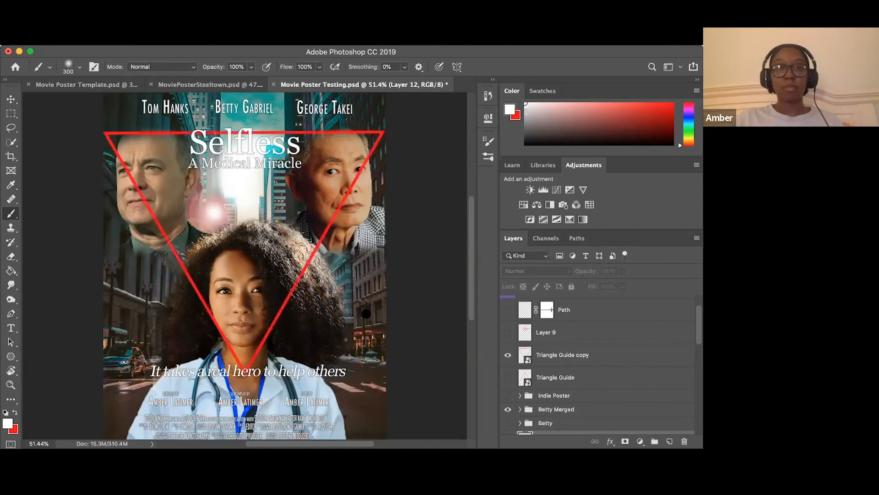